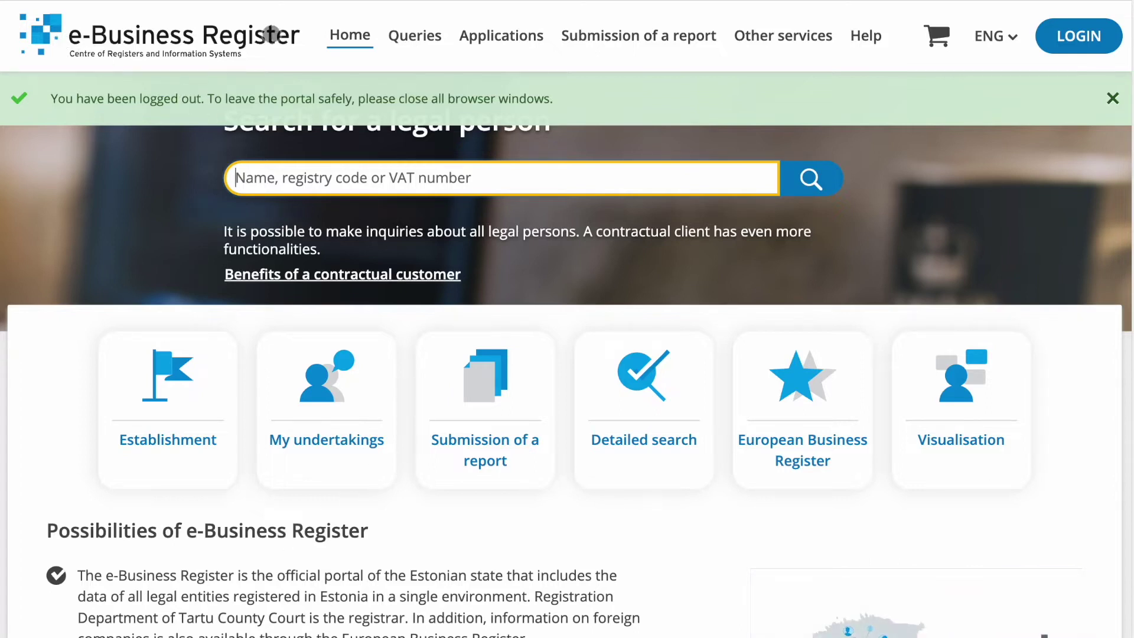
Log in to the portal with the ID-card option, entering the card's PIN to authorise the sign-in
click(1077, 38)
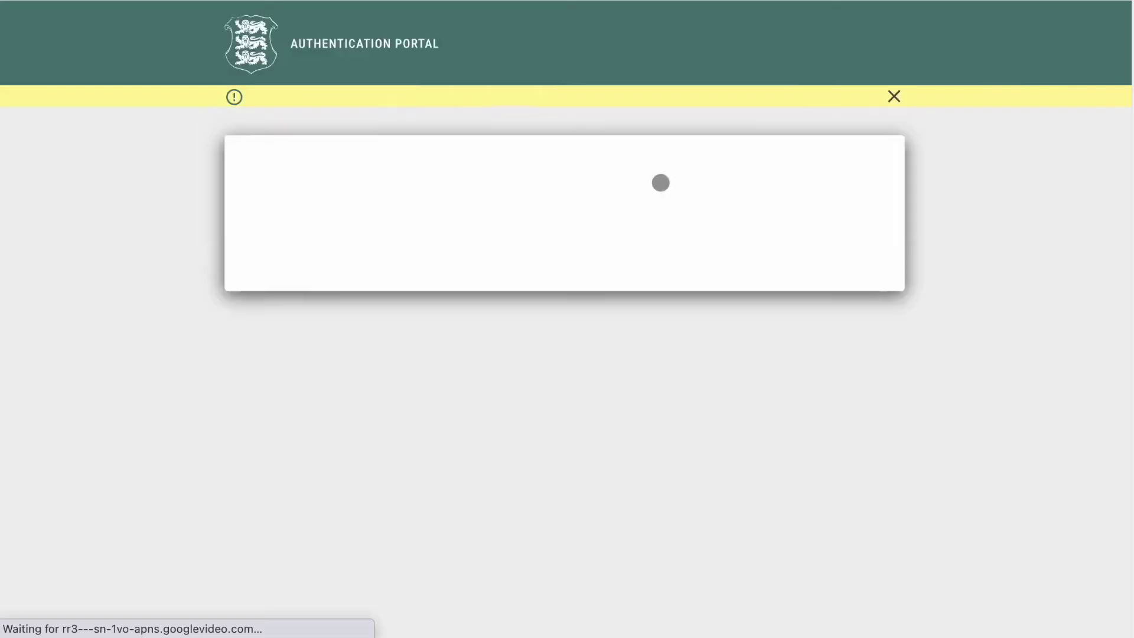
click(545, 216)
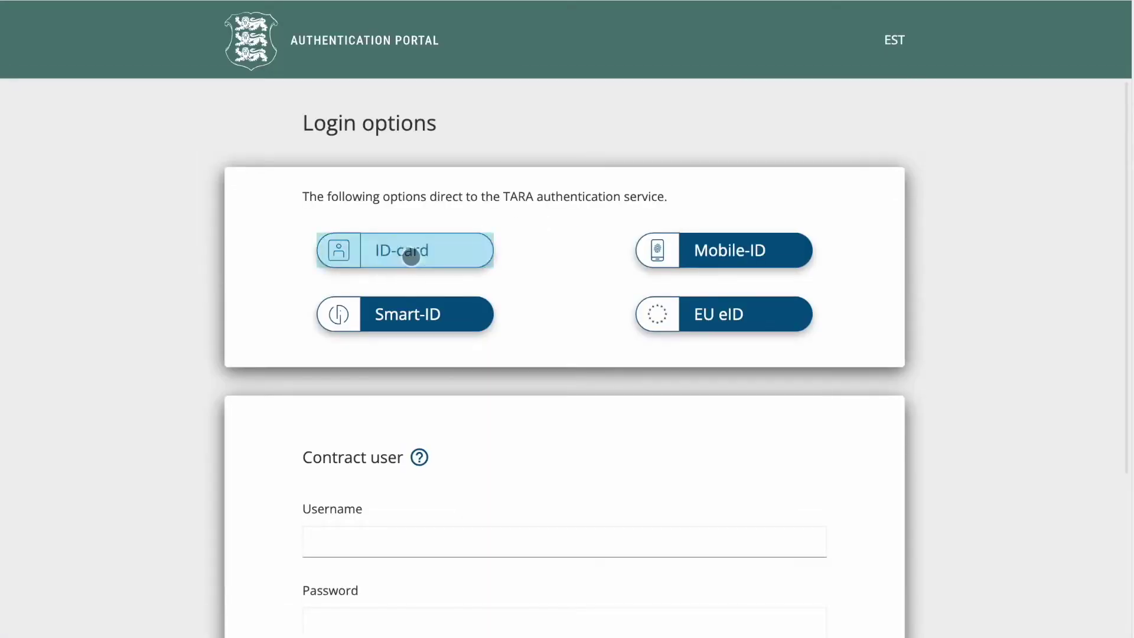
click(411, 256)
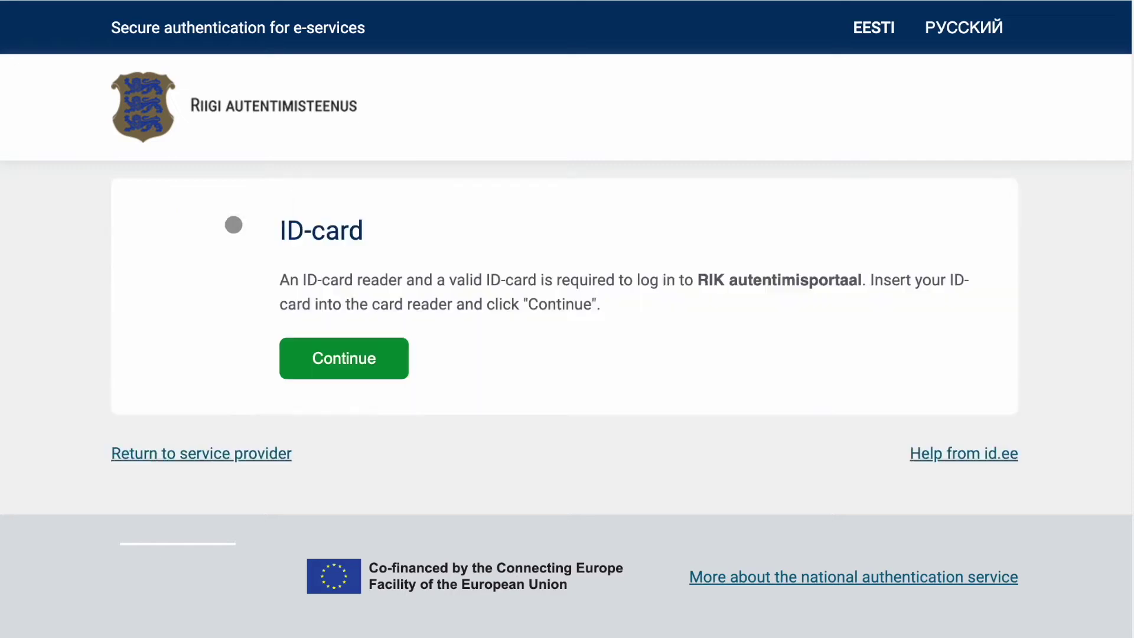
click(352, 358)
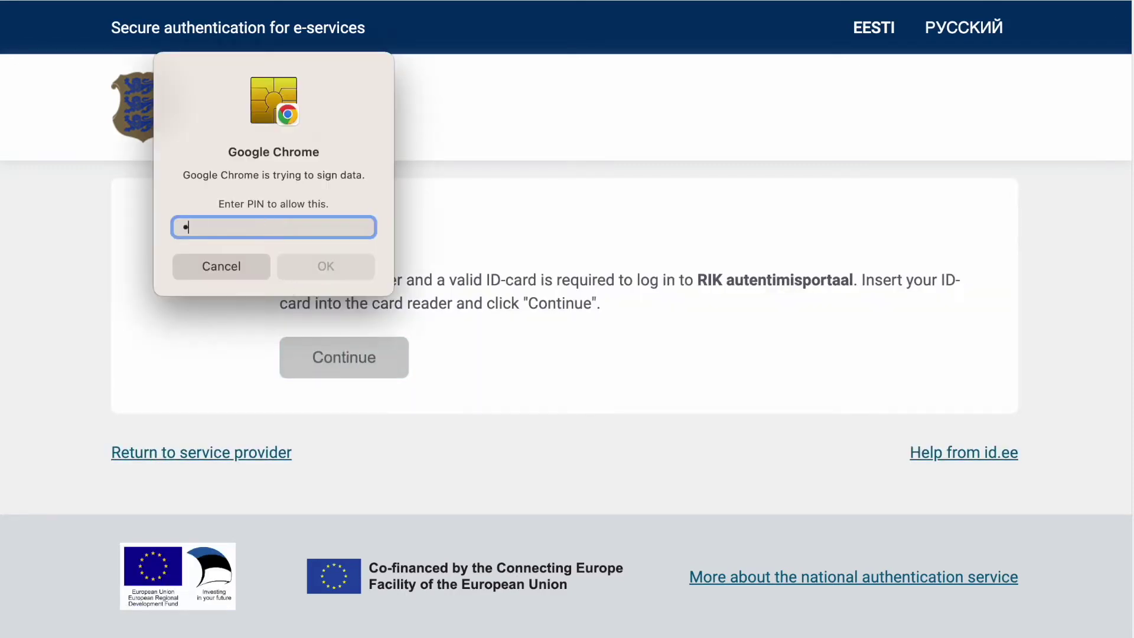
text(••••)
click(337, 266)
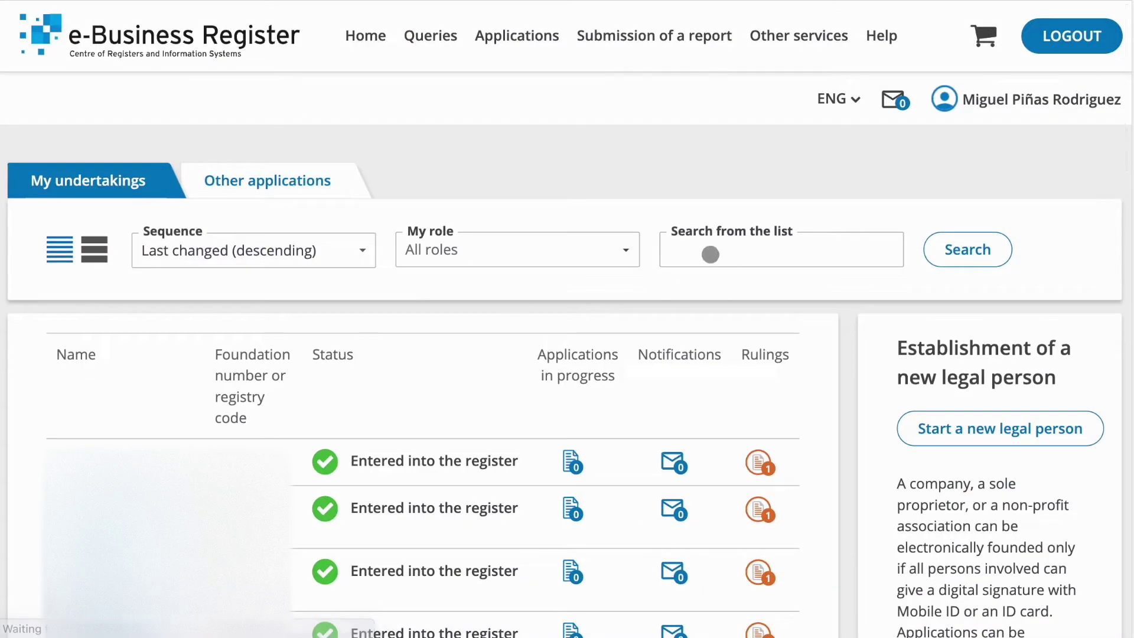
Find the company "woloweb" among the undertakings, open it and start a data change application for it
click(712, 250)
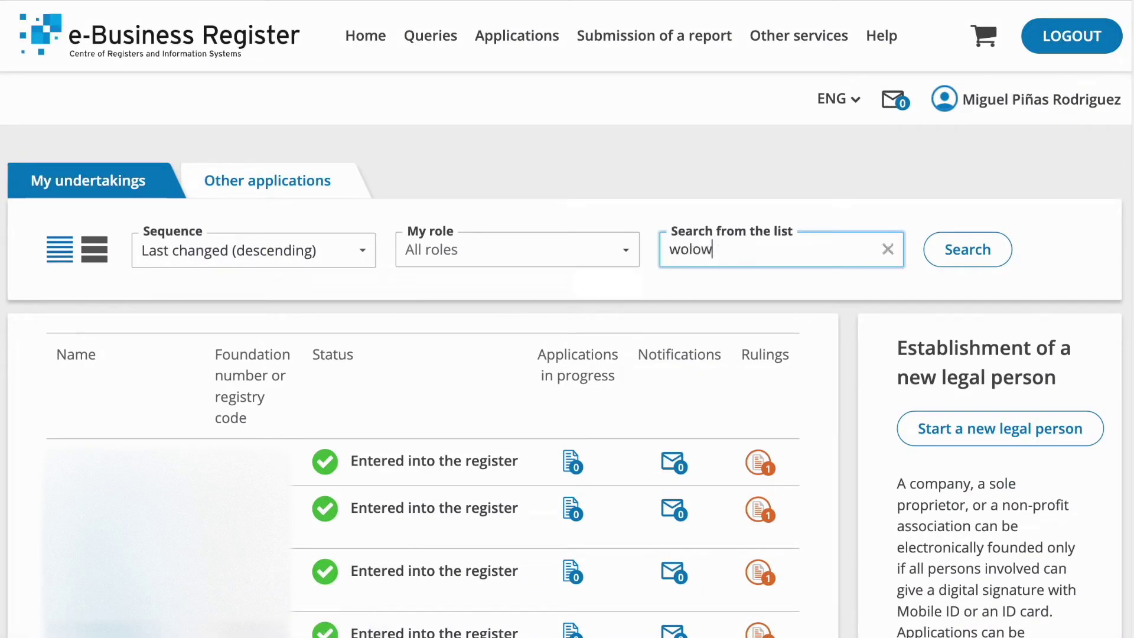
click(971, 249)
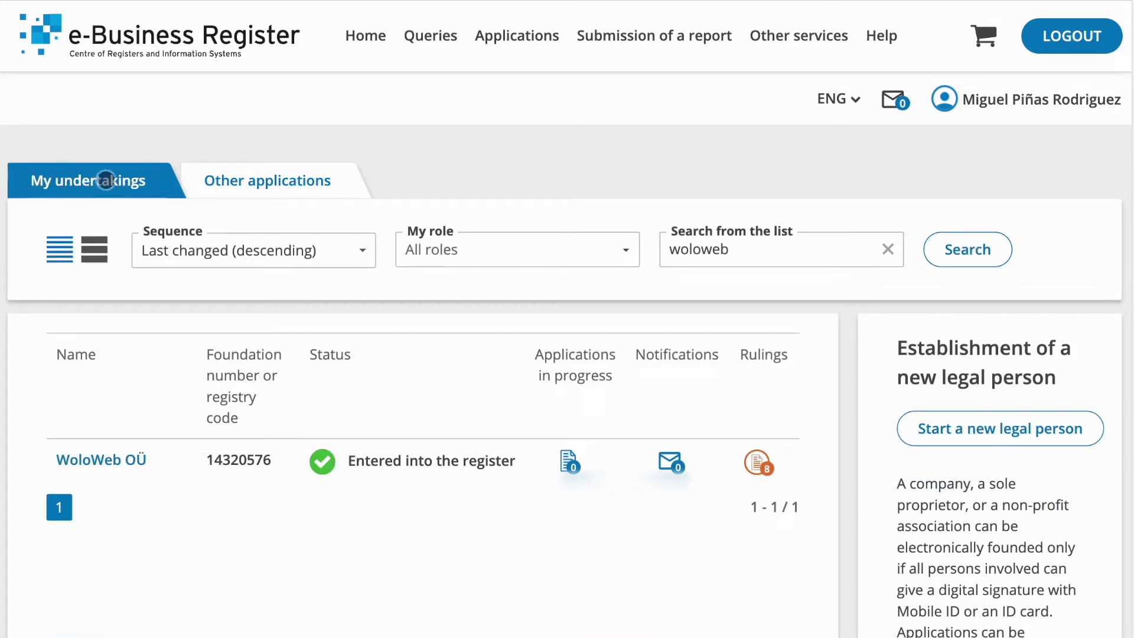
click(96, 461)
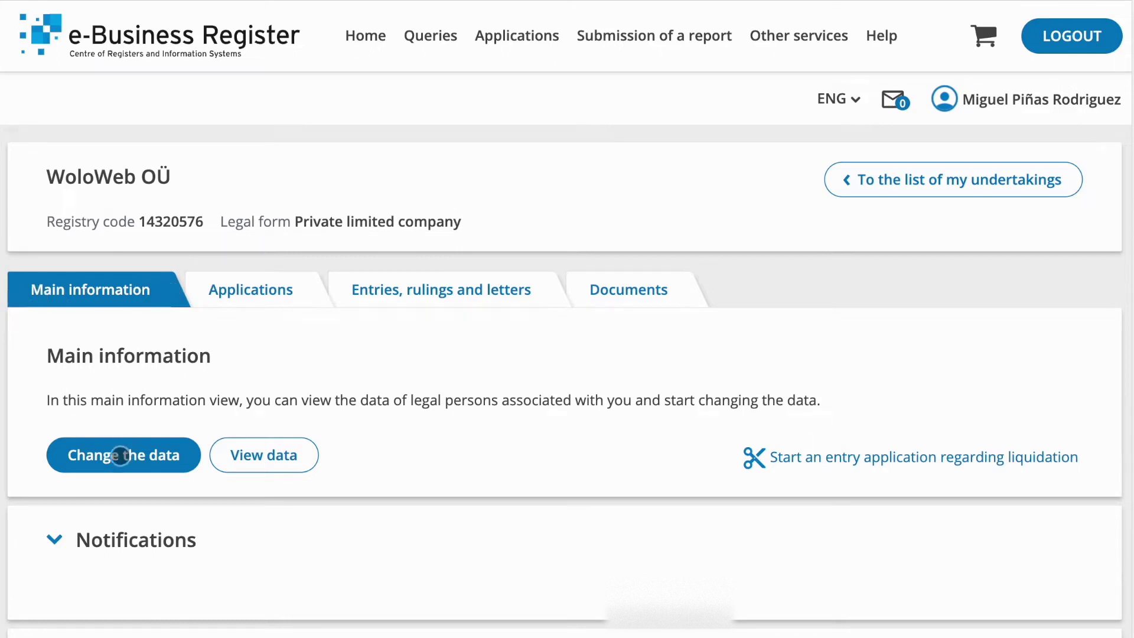
click(120, 455)
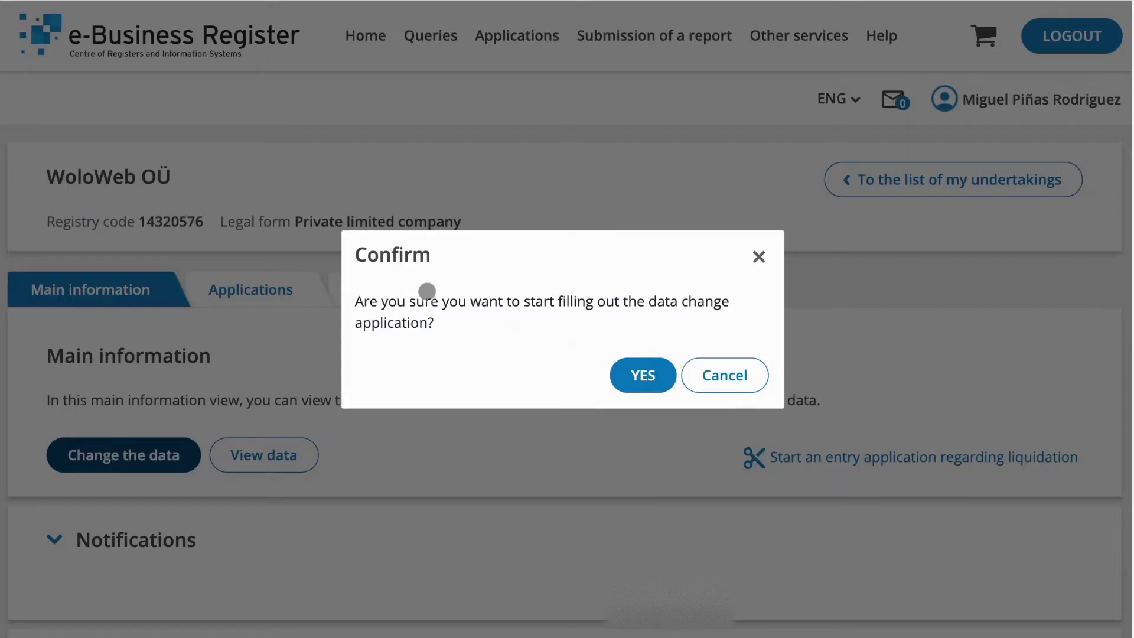
click(643, 377)
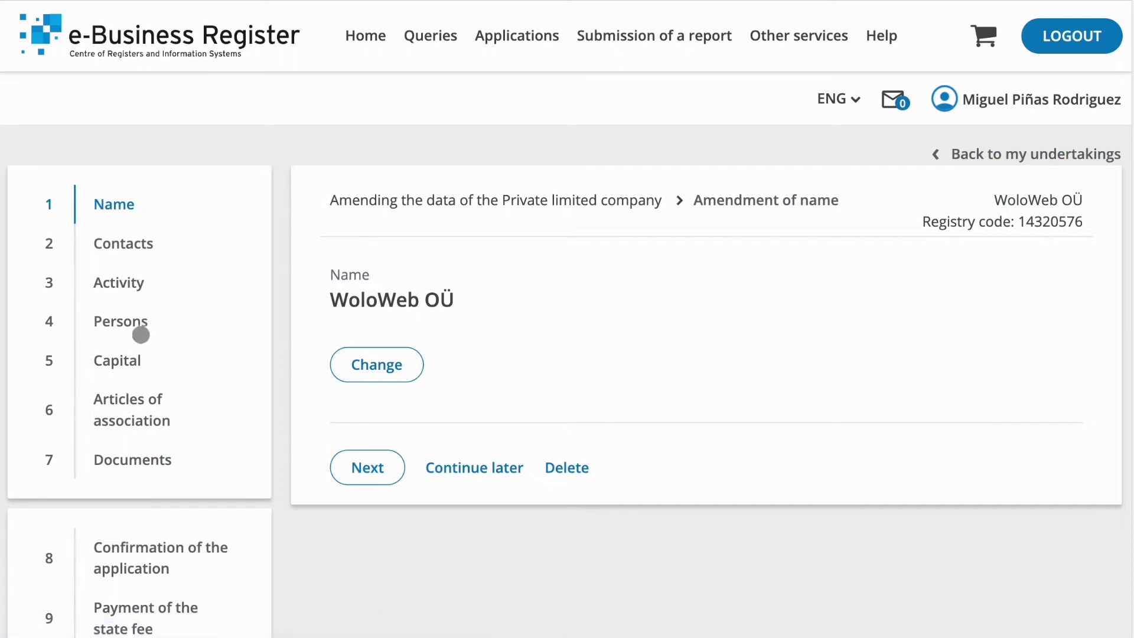
Set the company's amount of capital to 10000 EUR, disable "Established without making contributions" and save the capital data
click(117, 361)
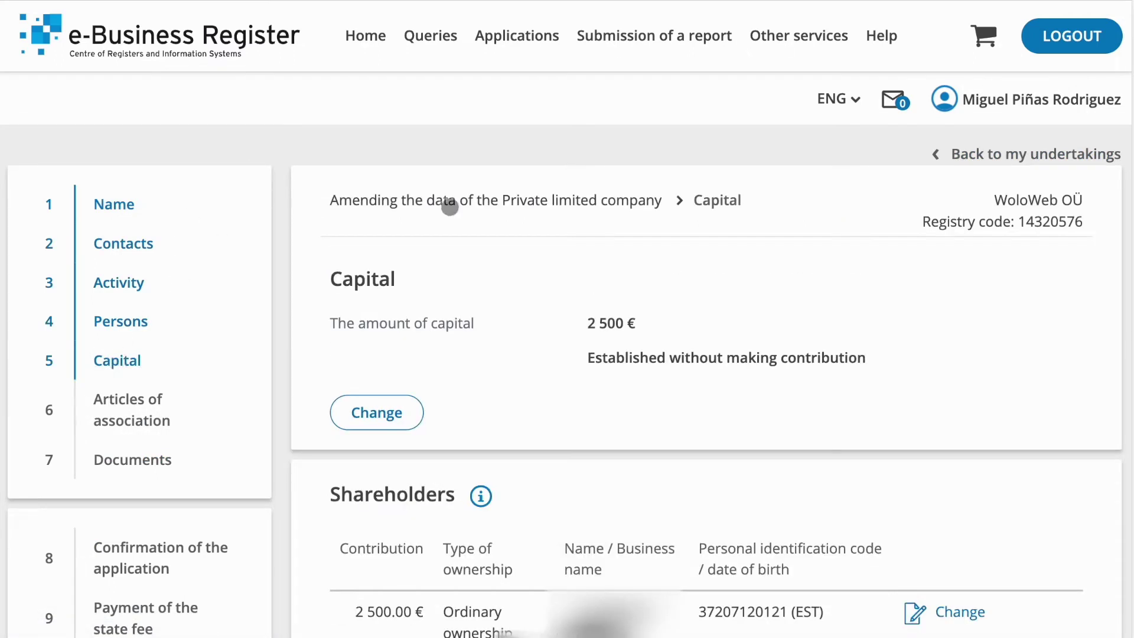
click(374, 412)
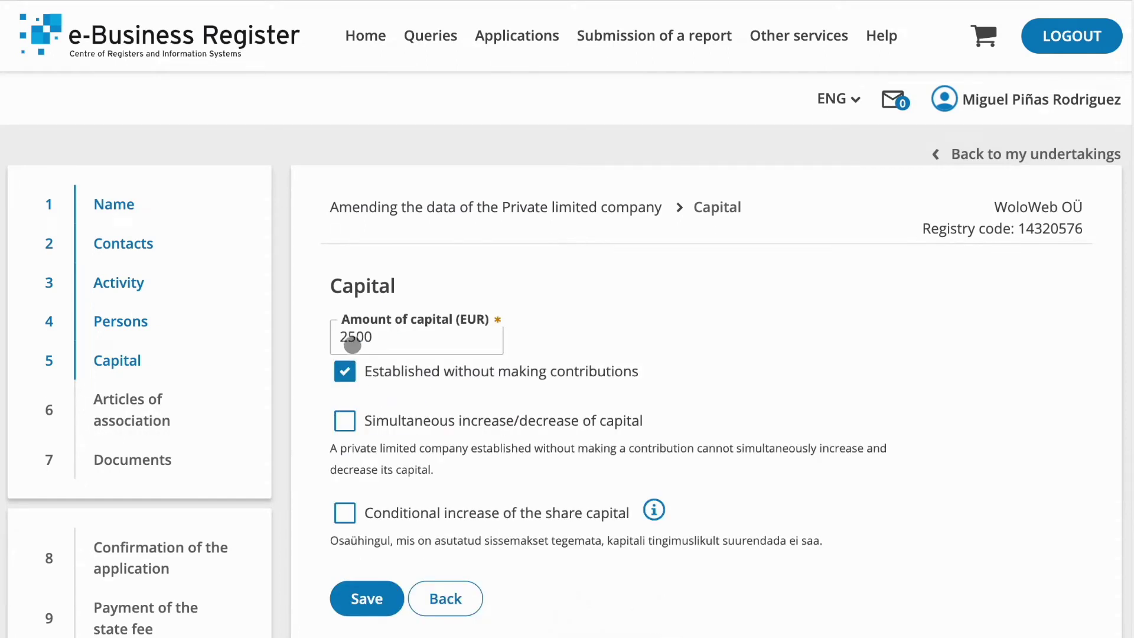
click(367, 339)
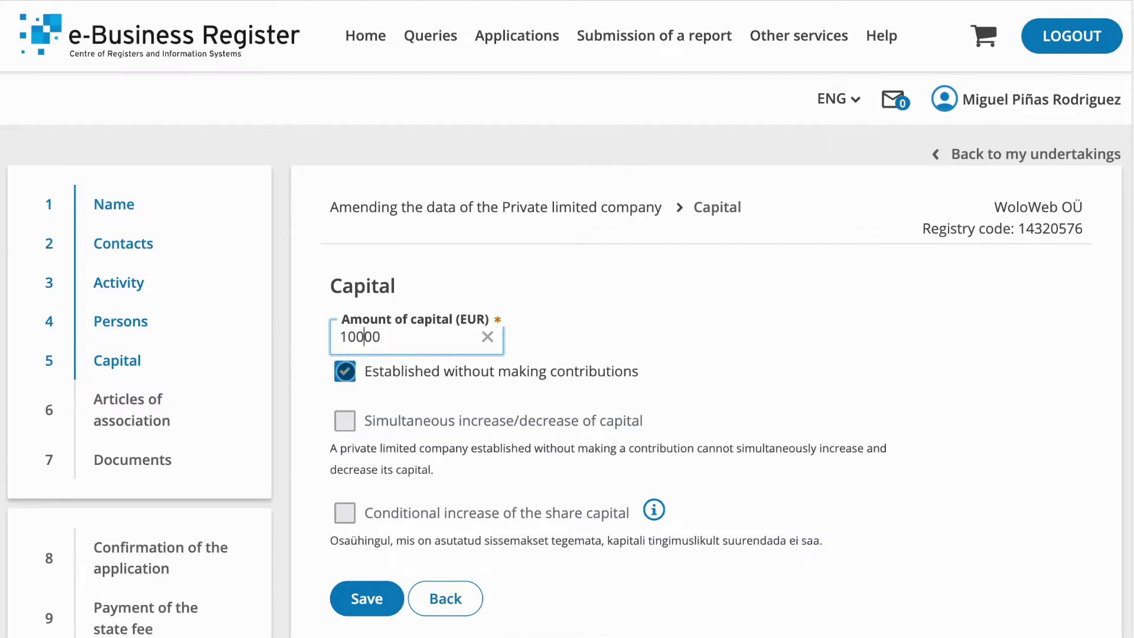
click(345, 371)
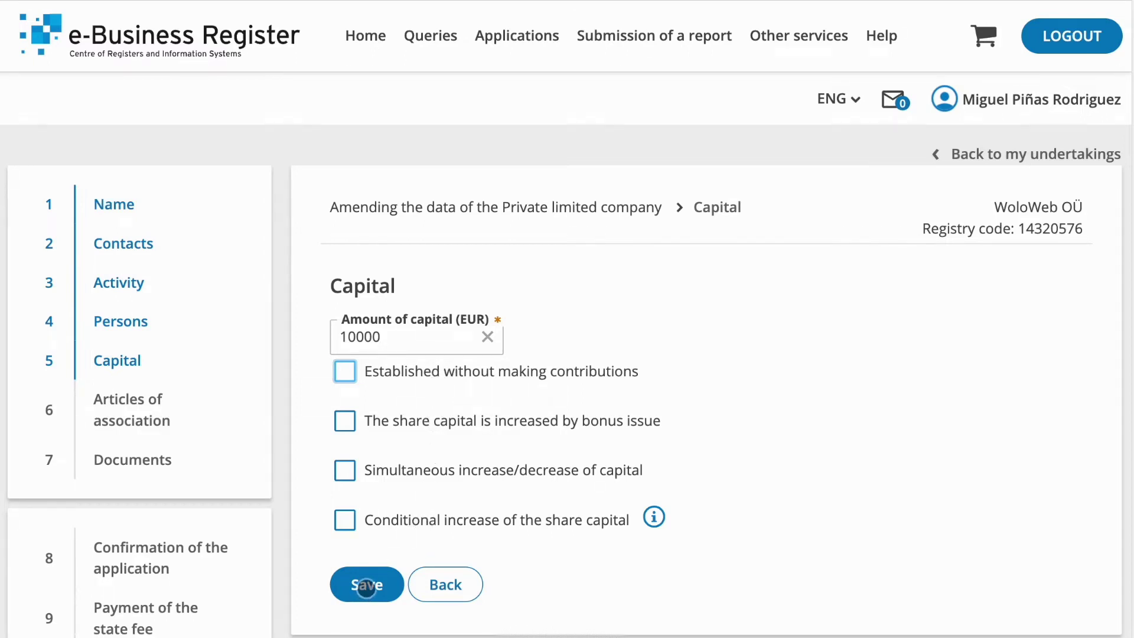
click(367, 586)
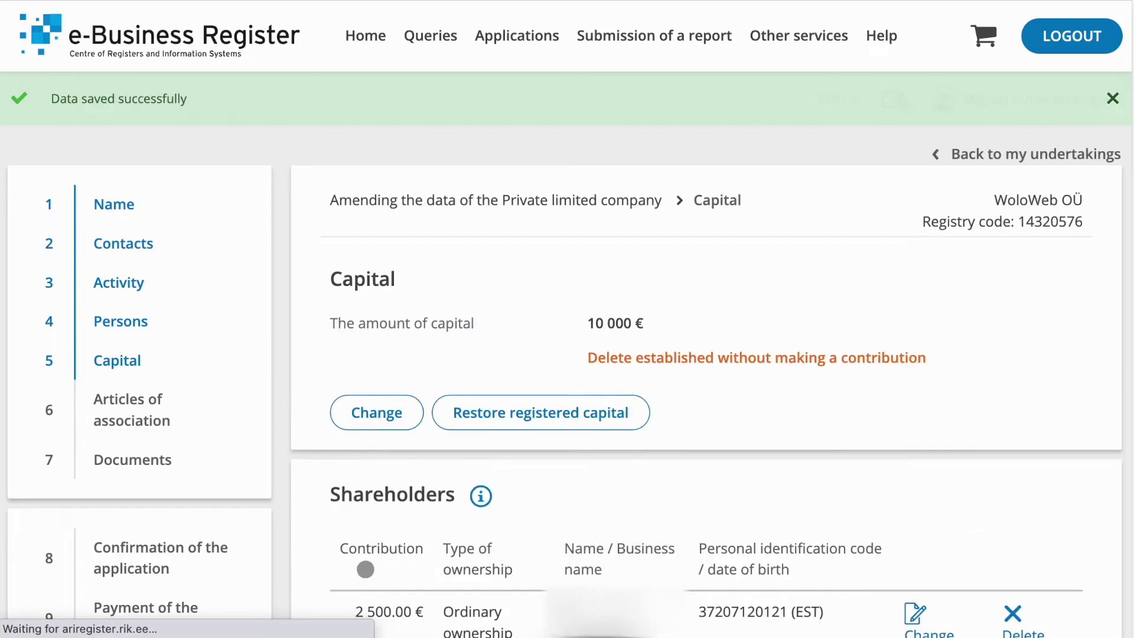
Change the shareholder's contribution to 10000.00 EUR and save the person's data
scroll(432, 353, down, 2)
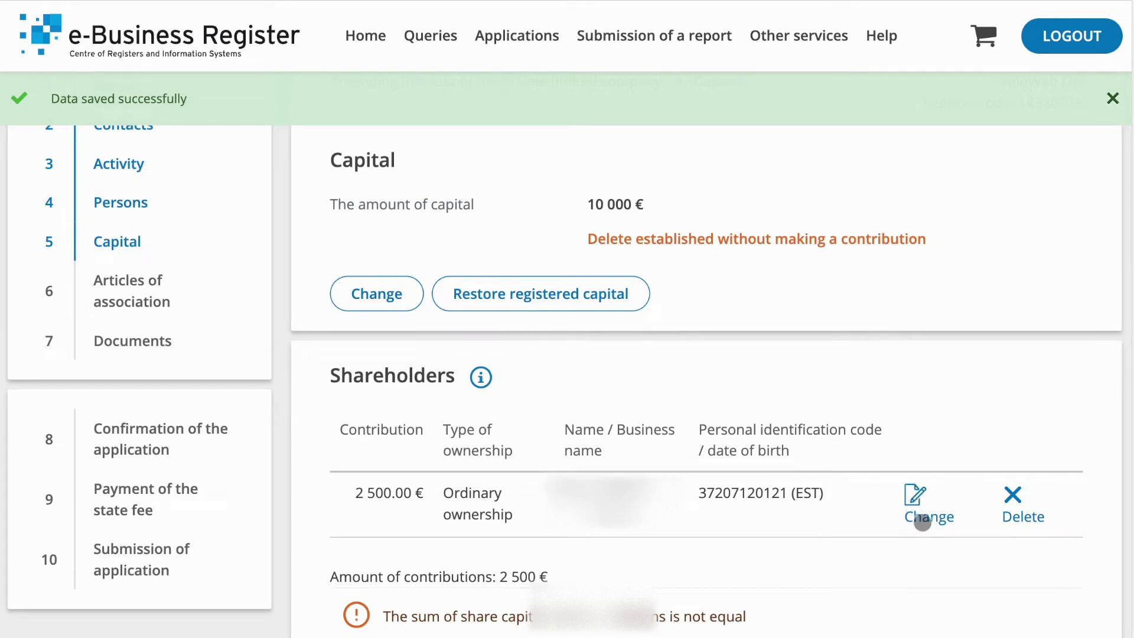
click(924, 520)
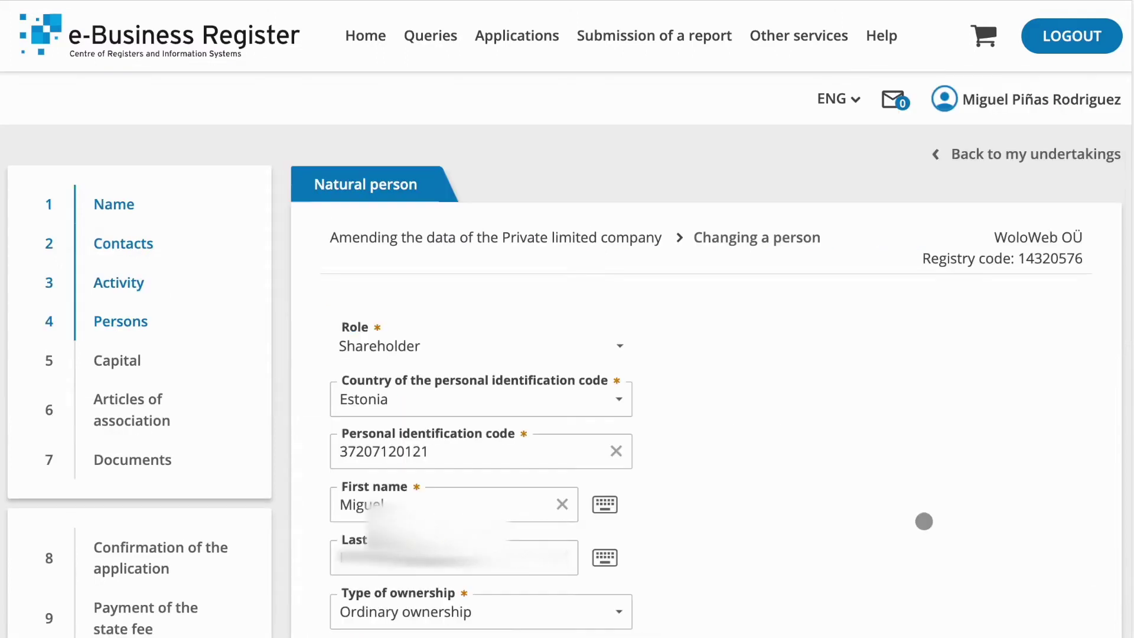
scroll(466, 375, down, 4)
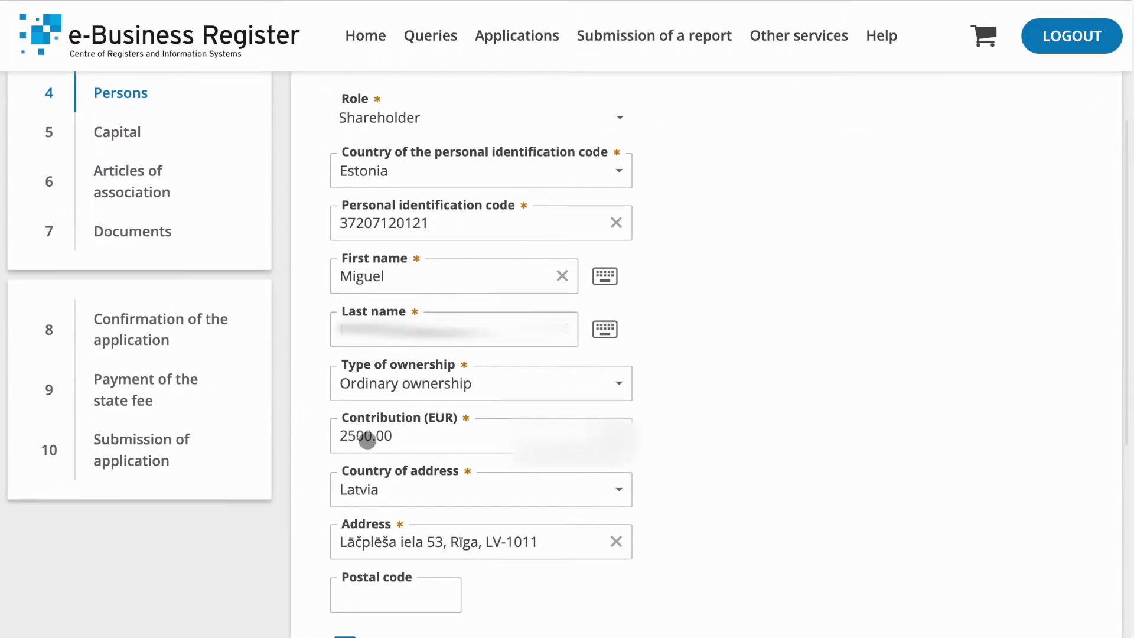
click(357, 436)
key(BackSpace)
key(BackSpace)
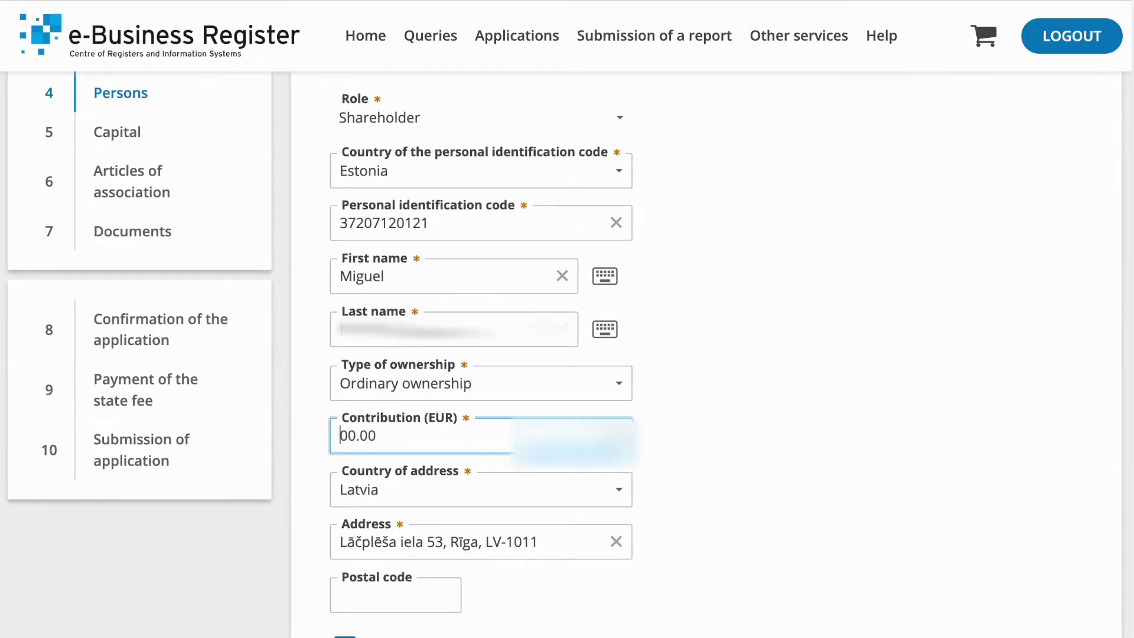
click(379, 555)
scroll(384, 539, down, 5)
click(359, 446)
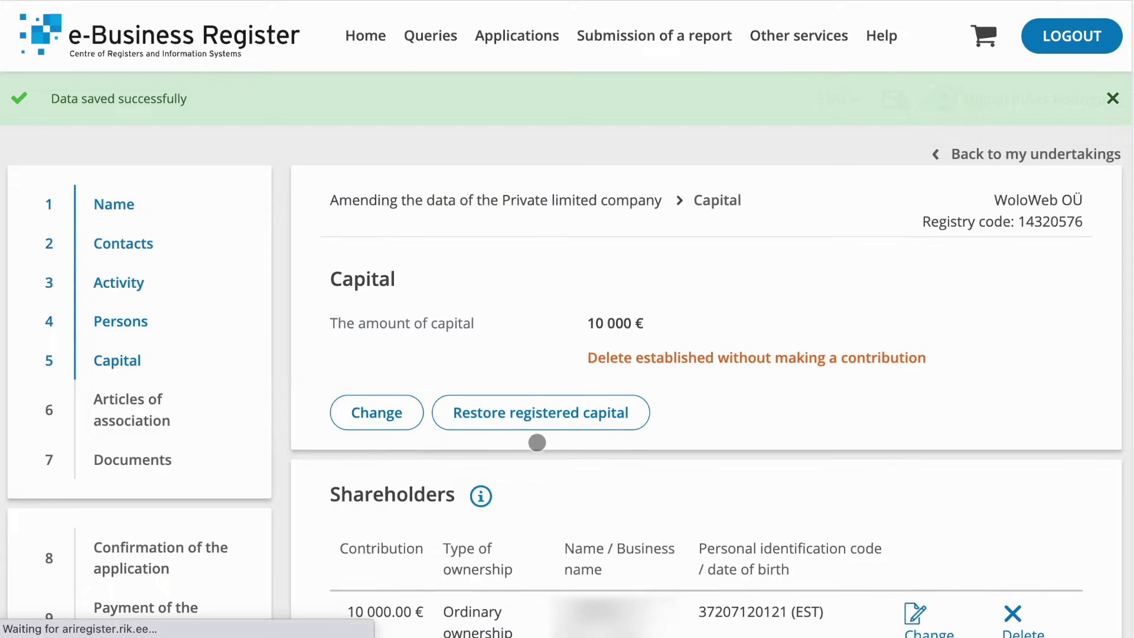
scroll(536, 442, down, 1)
drag(591, 257, 655, 258)
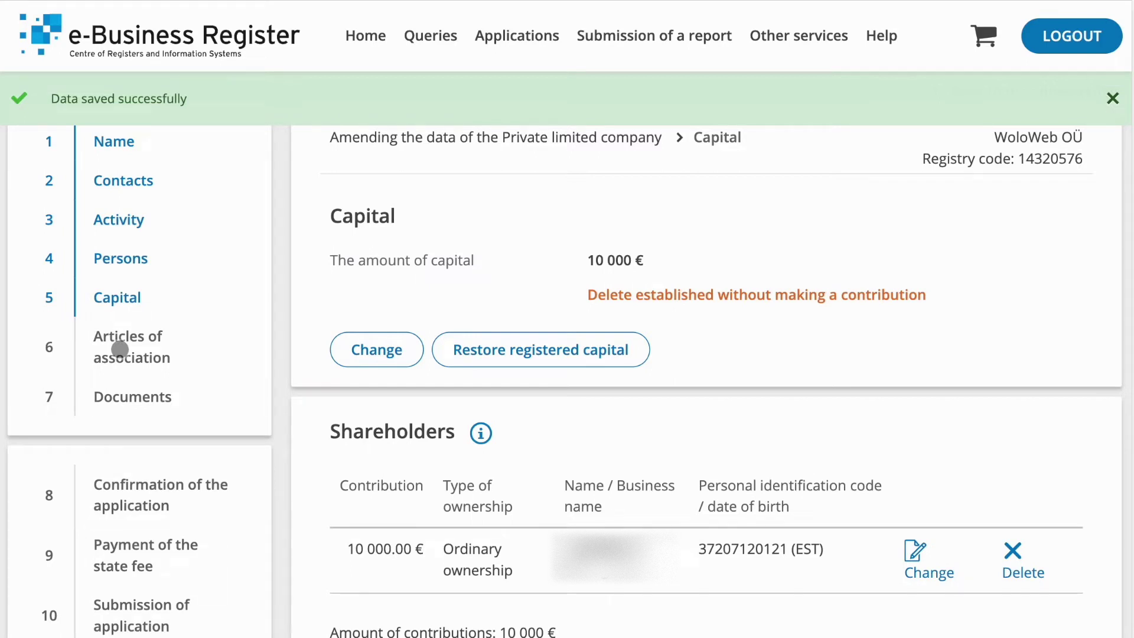
Start amending the company's articles of association within the data change application
click(119, 349)
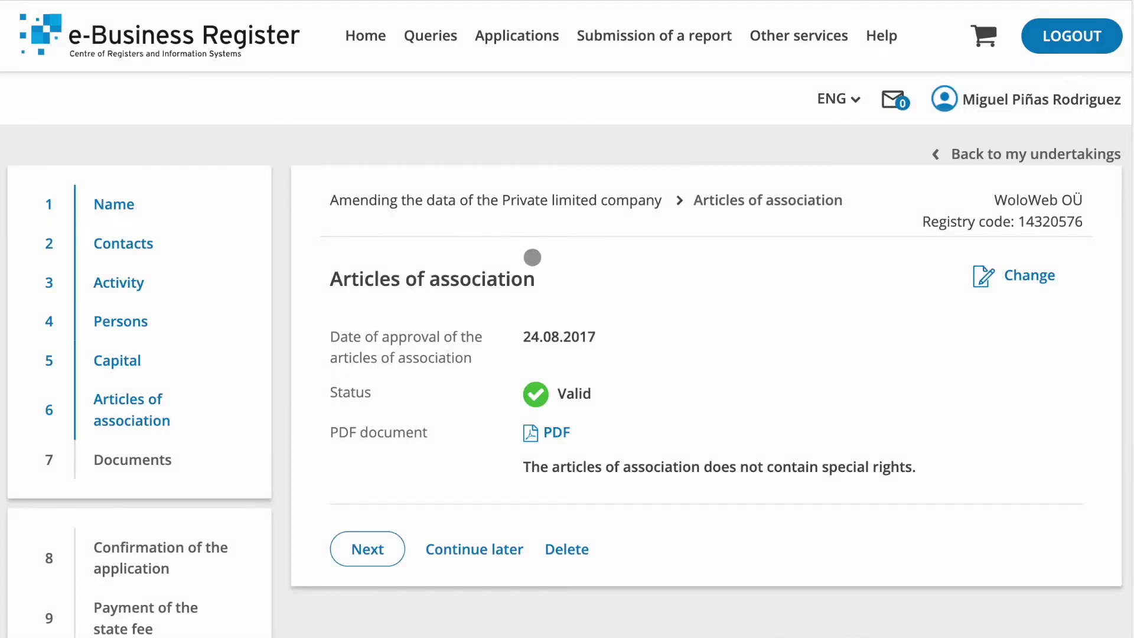
scroll(533, 257, down, 1)
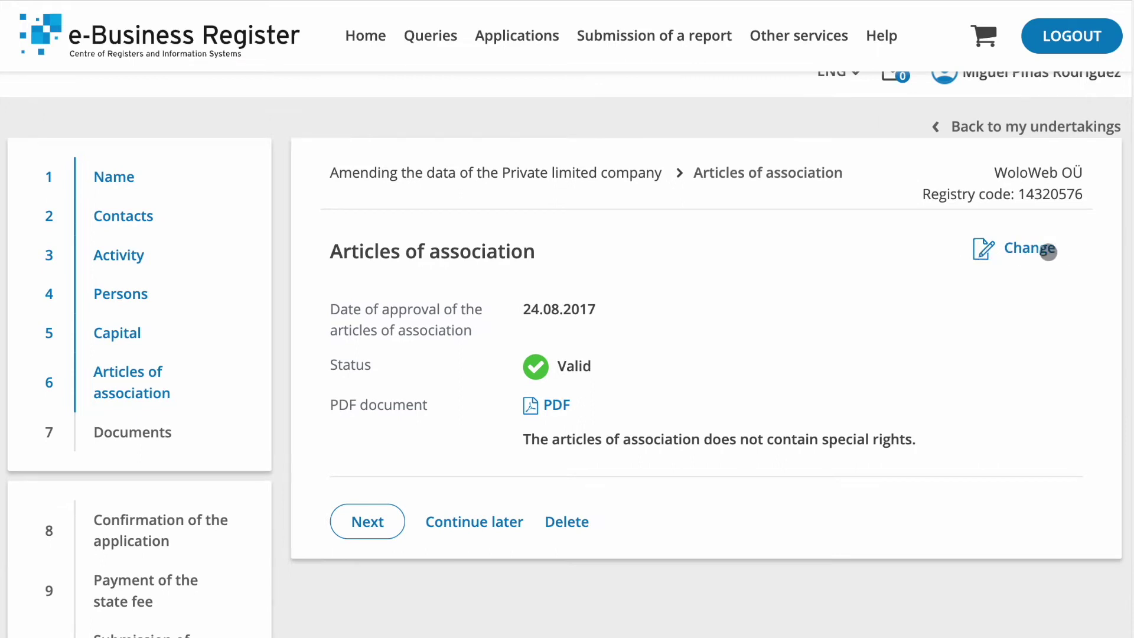
click(1013, 249)
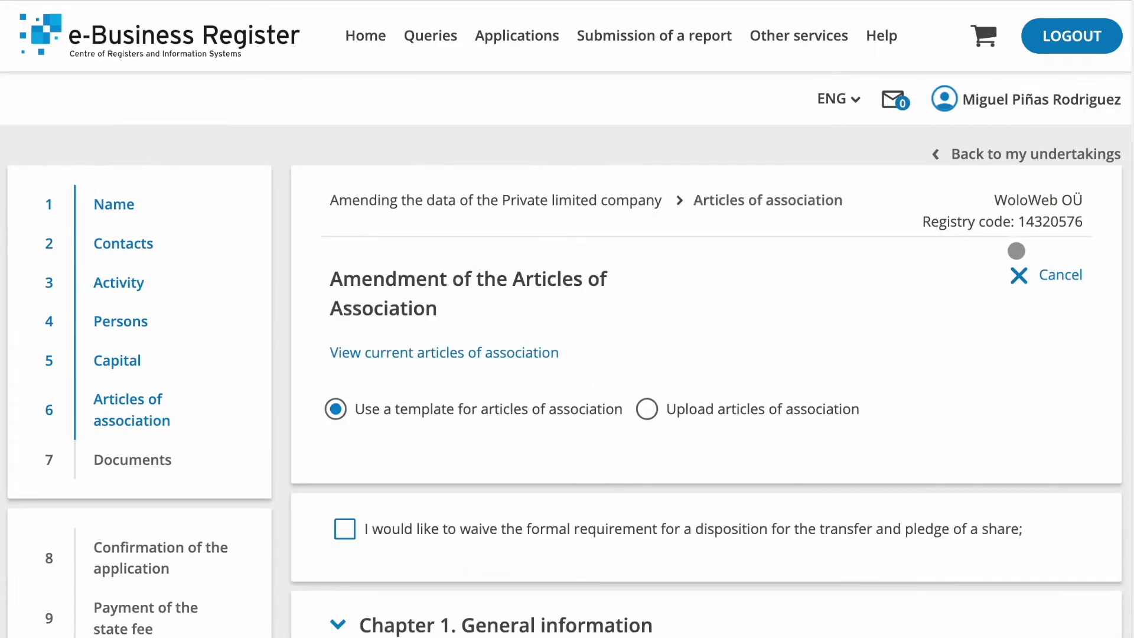
In clause 3.4, choose adoption by at least 2/3 of the shareholders' votes under subsection 174 (2) and save the clause
scroll(686, 307, down, 3)
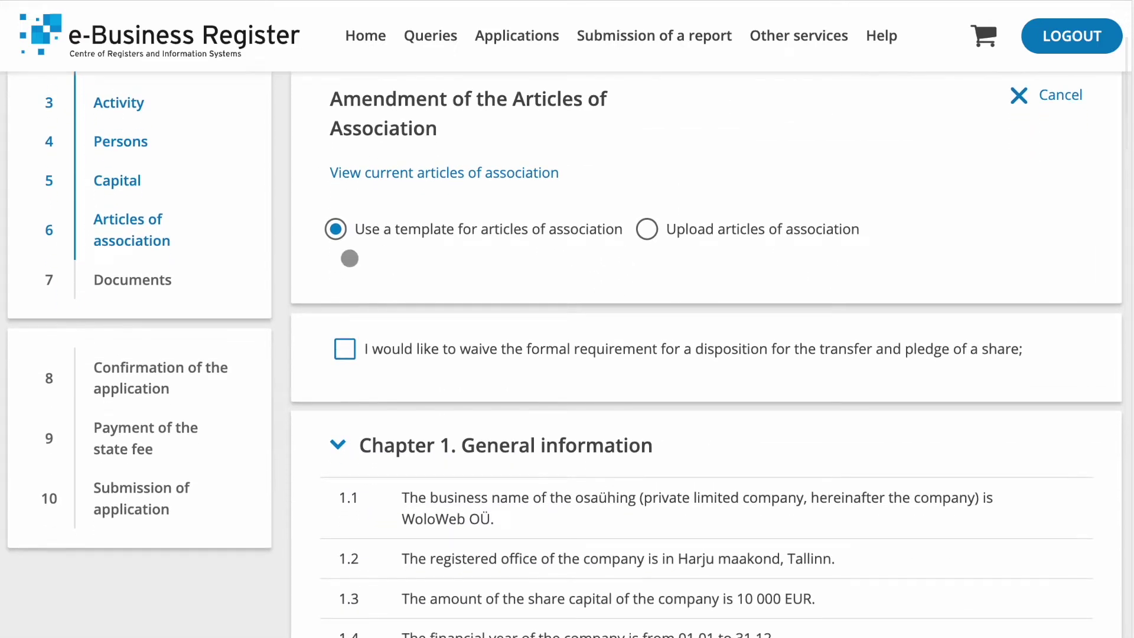
scroll(443, 231, down, 4)
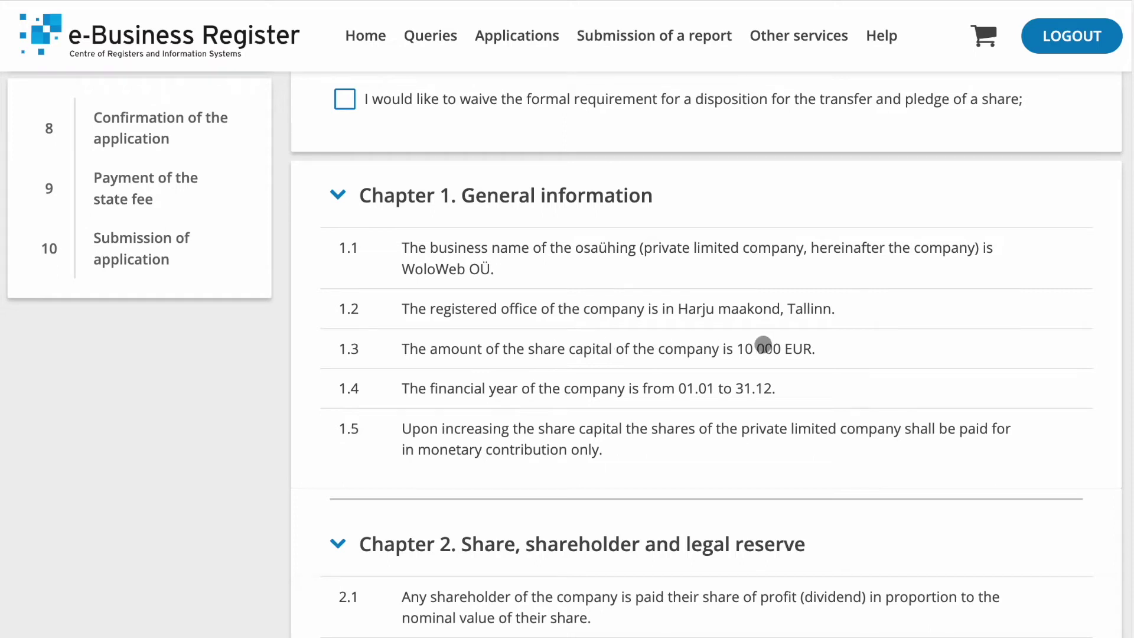
scroll(789, 347, down, 1)
scroll(789, 347, down, 10)
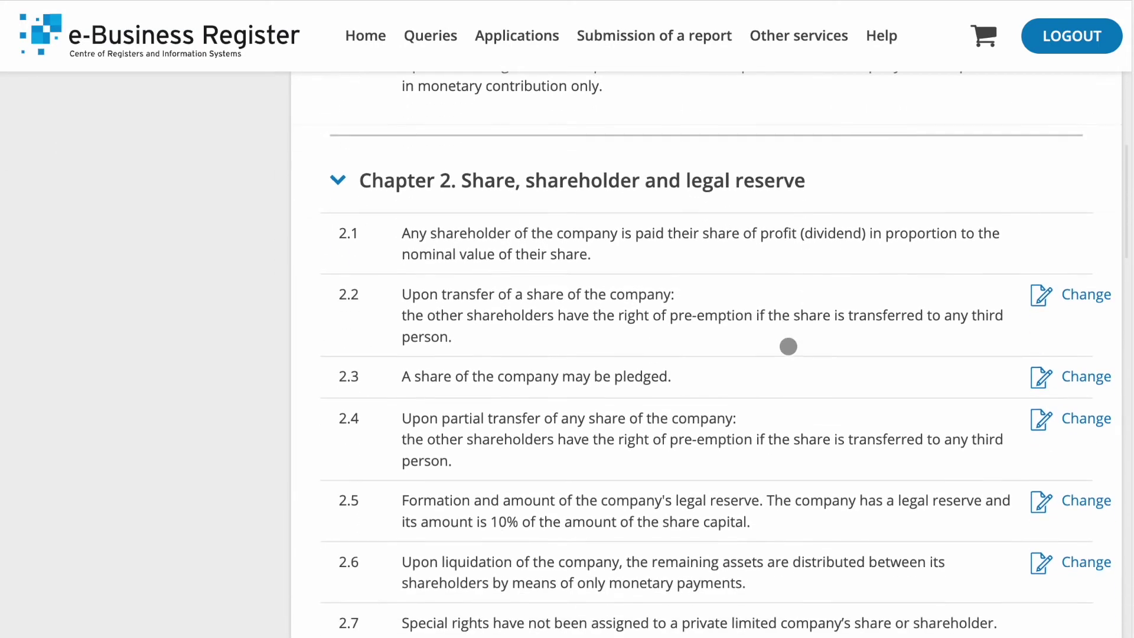
scroll(788, 346, down, 8)
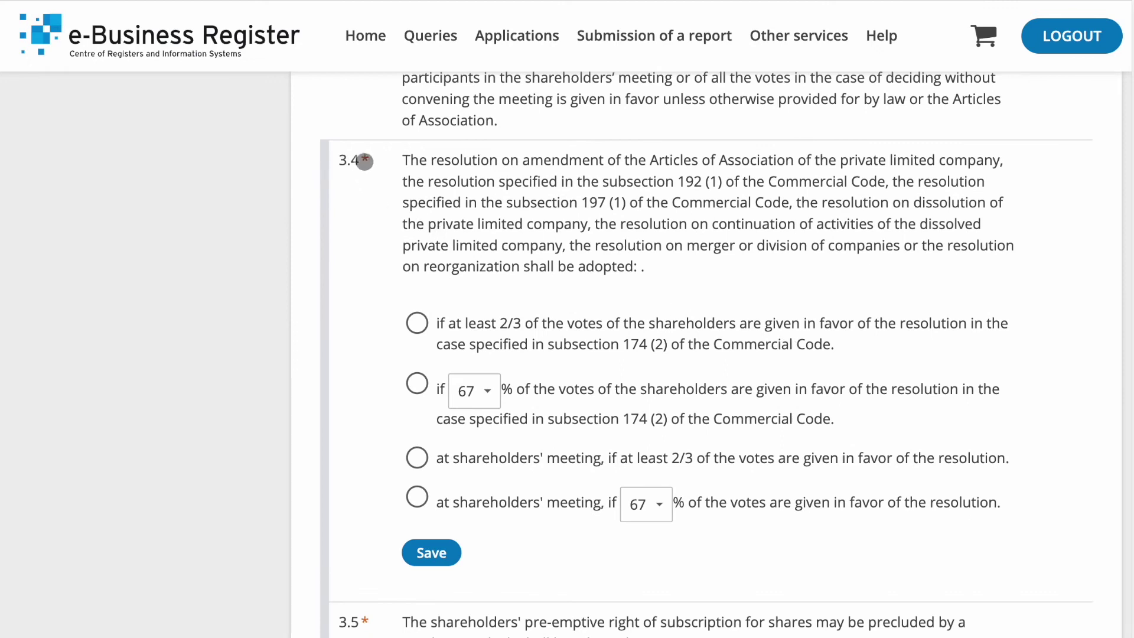
click(418, 323)
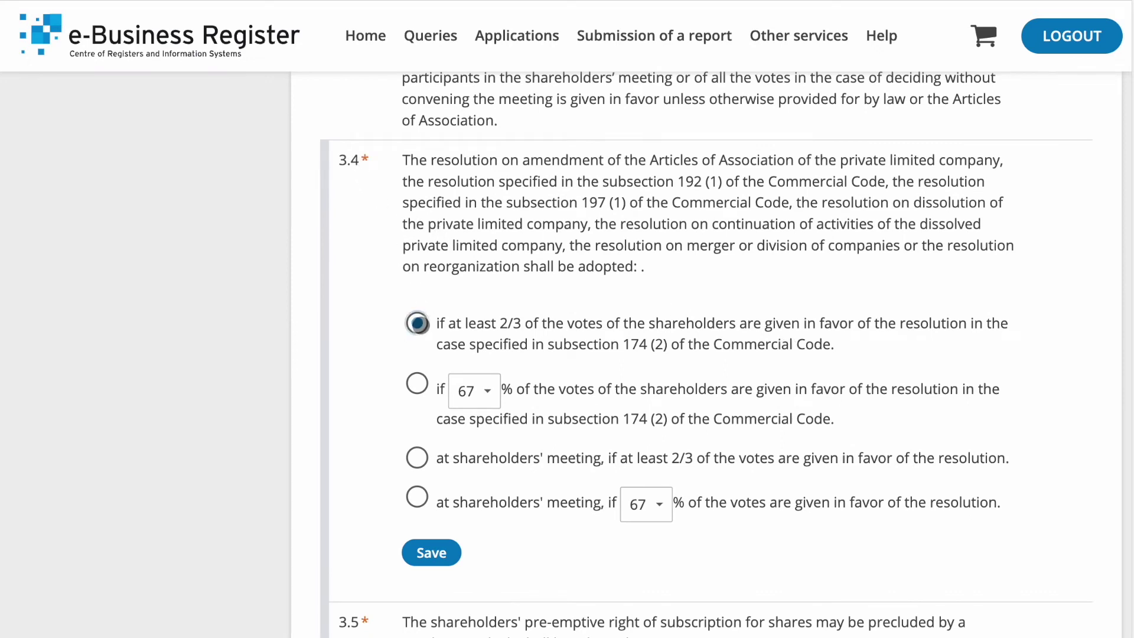
click(431, 551)
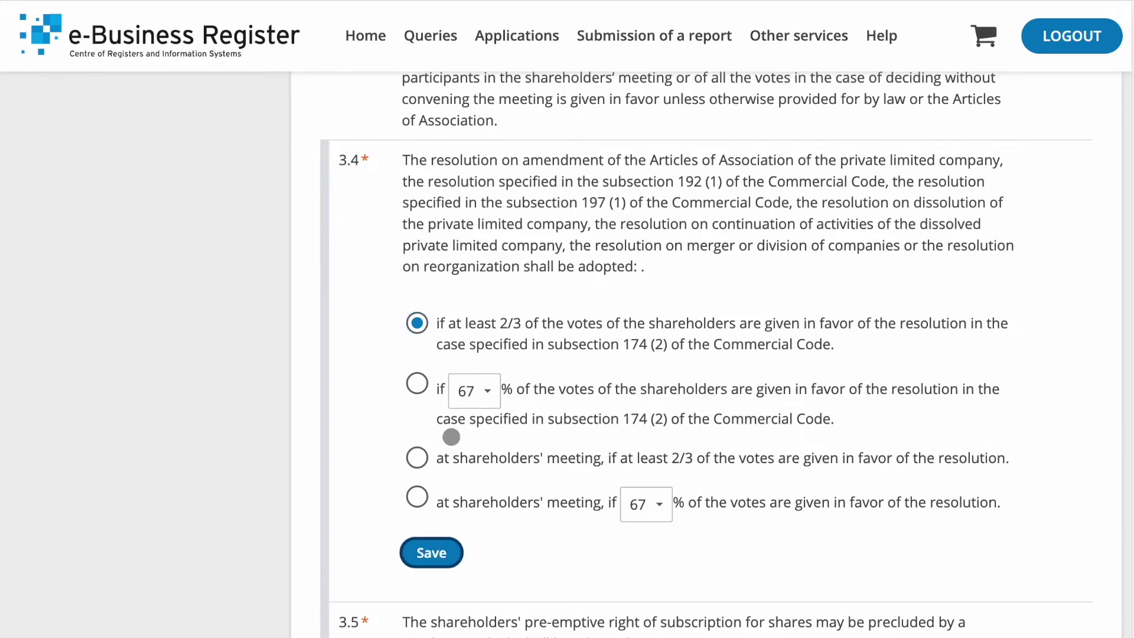
In clause 3.5, choose adoption by at least 3/4 of the shareholders' votes under subsection 174 (2) and save the clause
scroll(521, 257, down, 2)
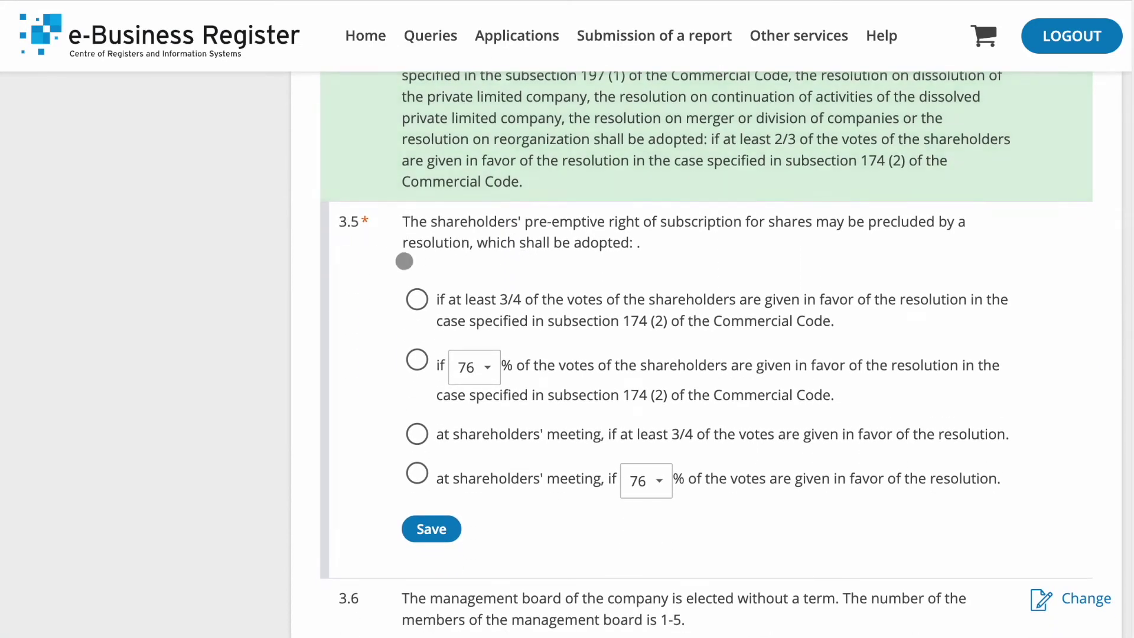
click(420, 302)
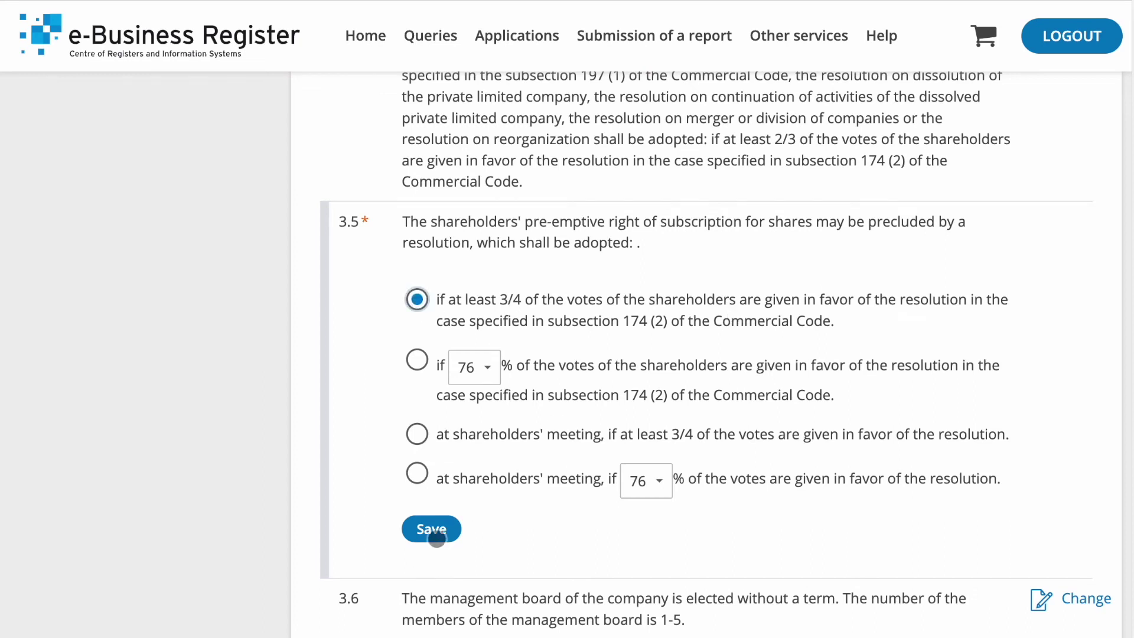
click(432, 529)
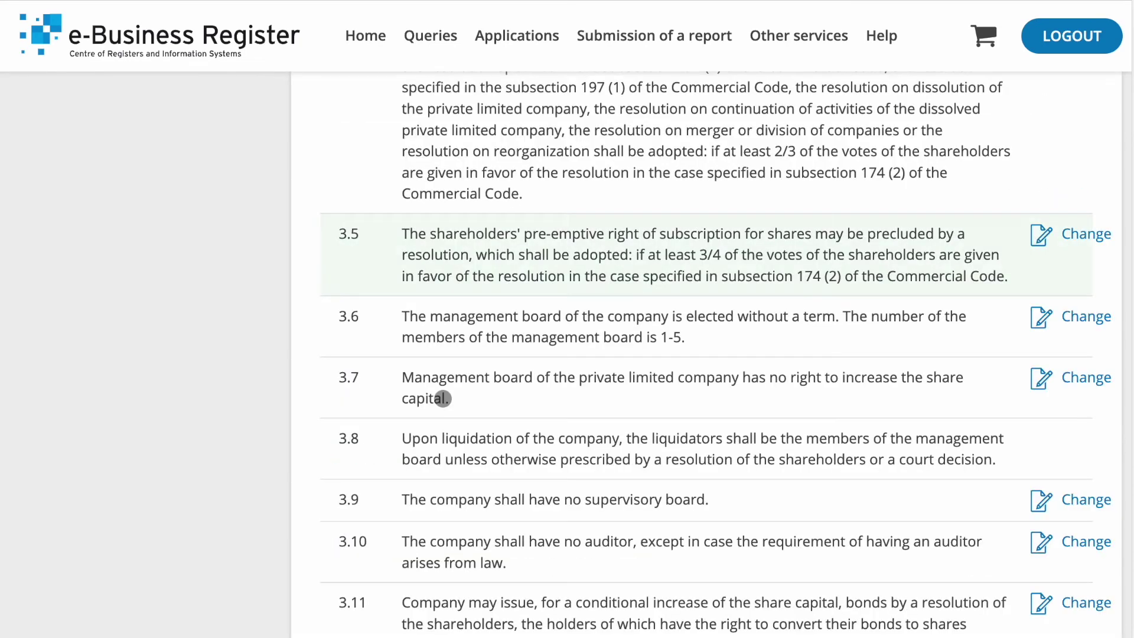
Set the date of approval of the articles of association to 23.11.2022
scroll(443, 399, down, 5)
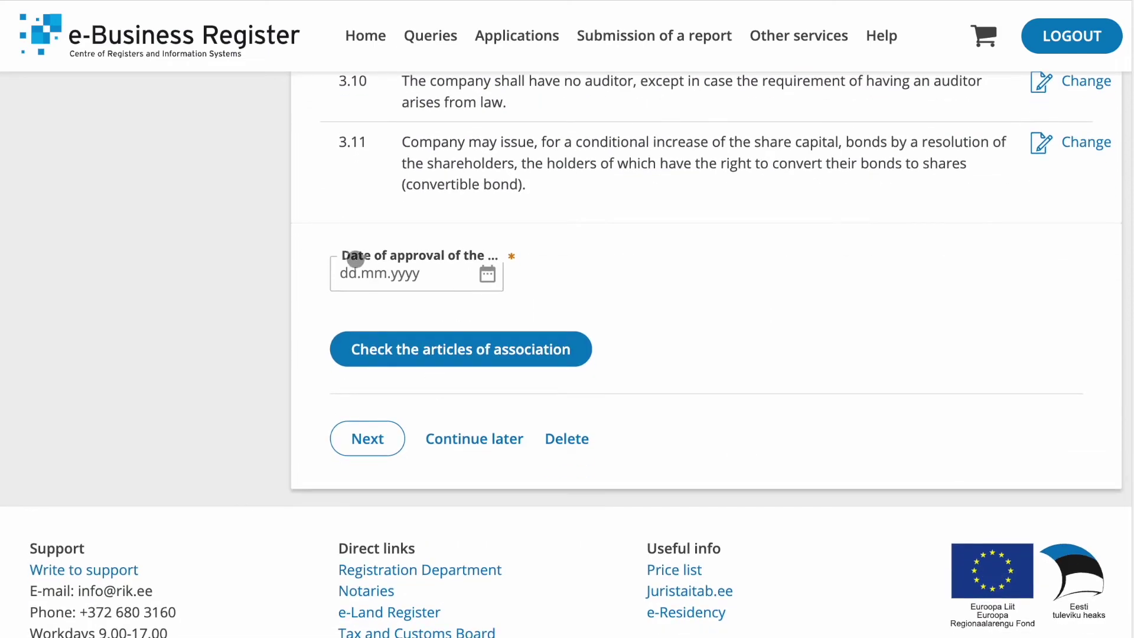
click(488, 276)
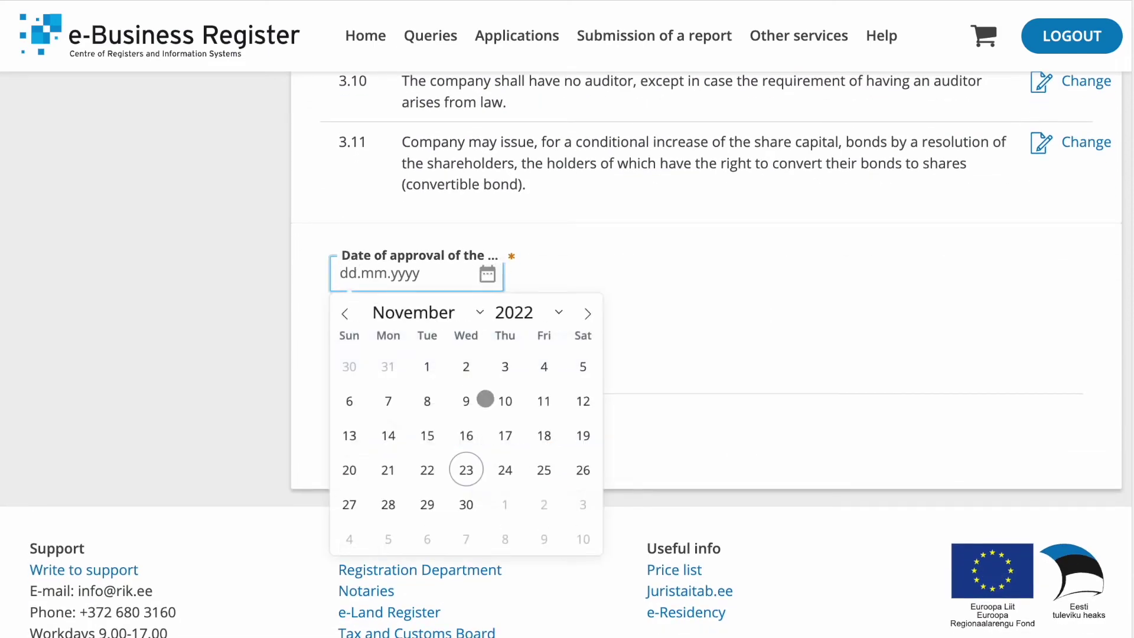
click(467, 470)
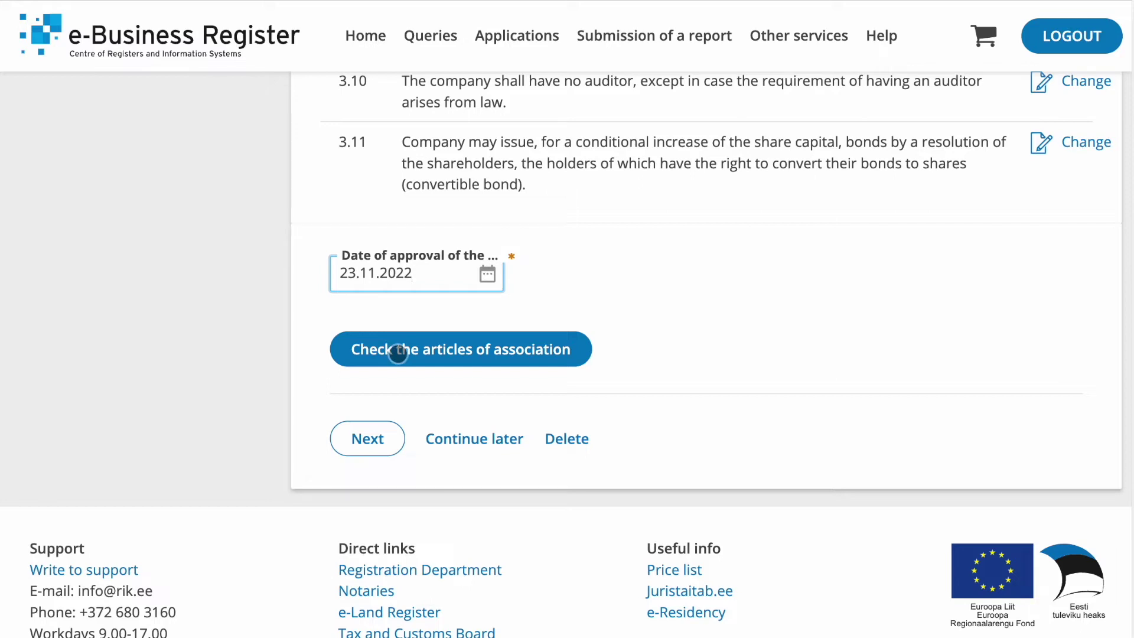
Check the articles of association for errors and proceed to the application's documents stage
click(398, 353)
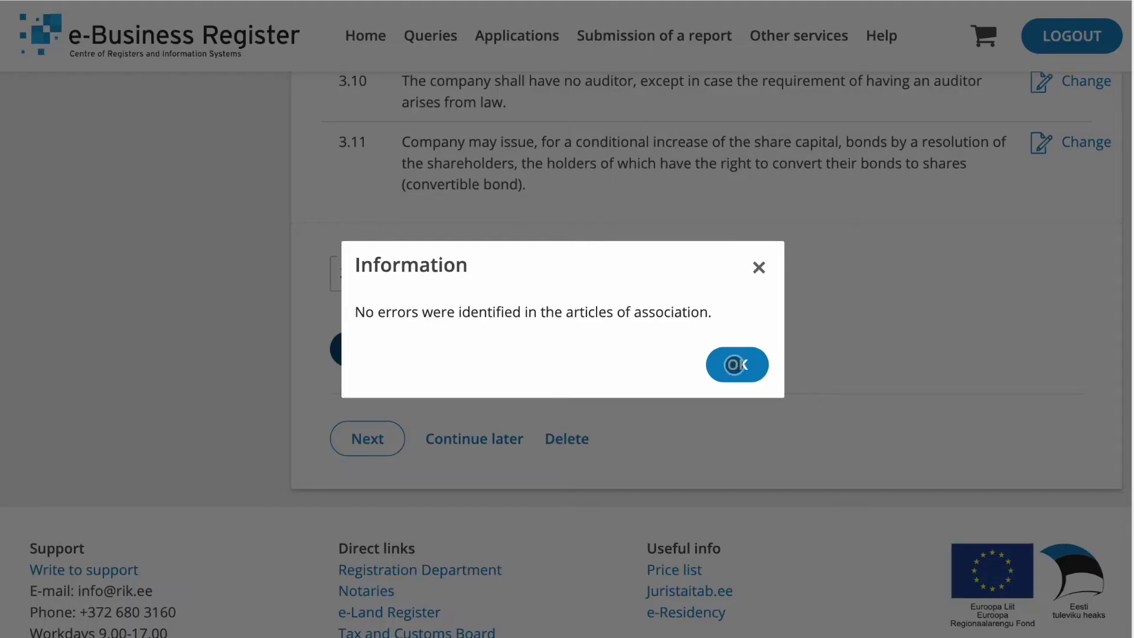
right_click(742, 375)
click(730, 366)
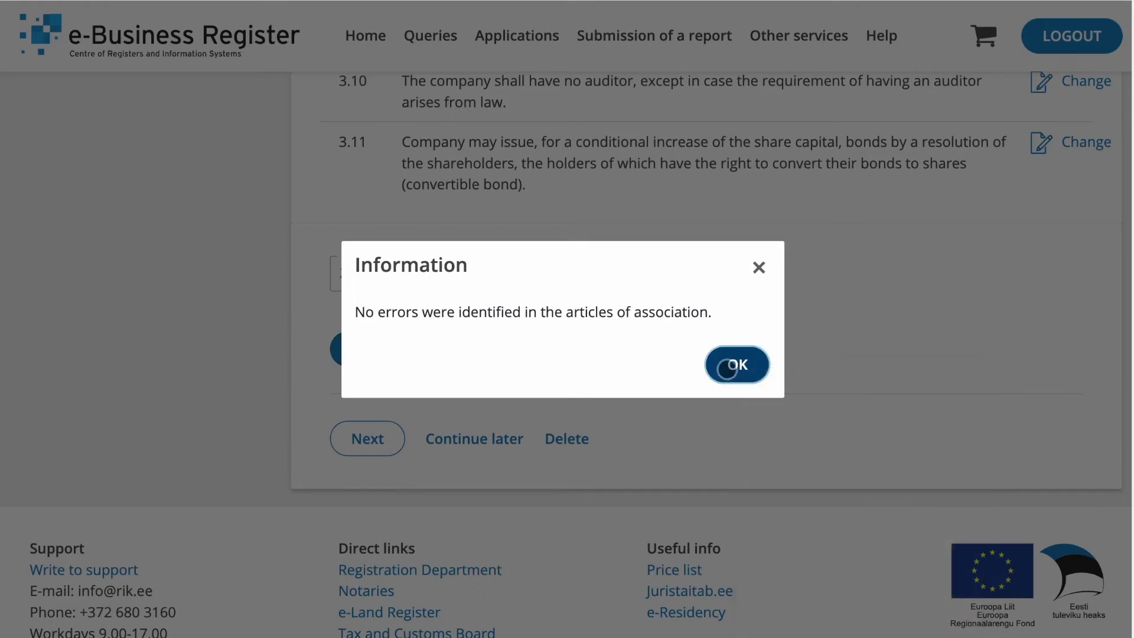
click(728, 367)
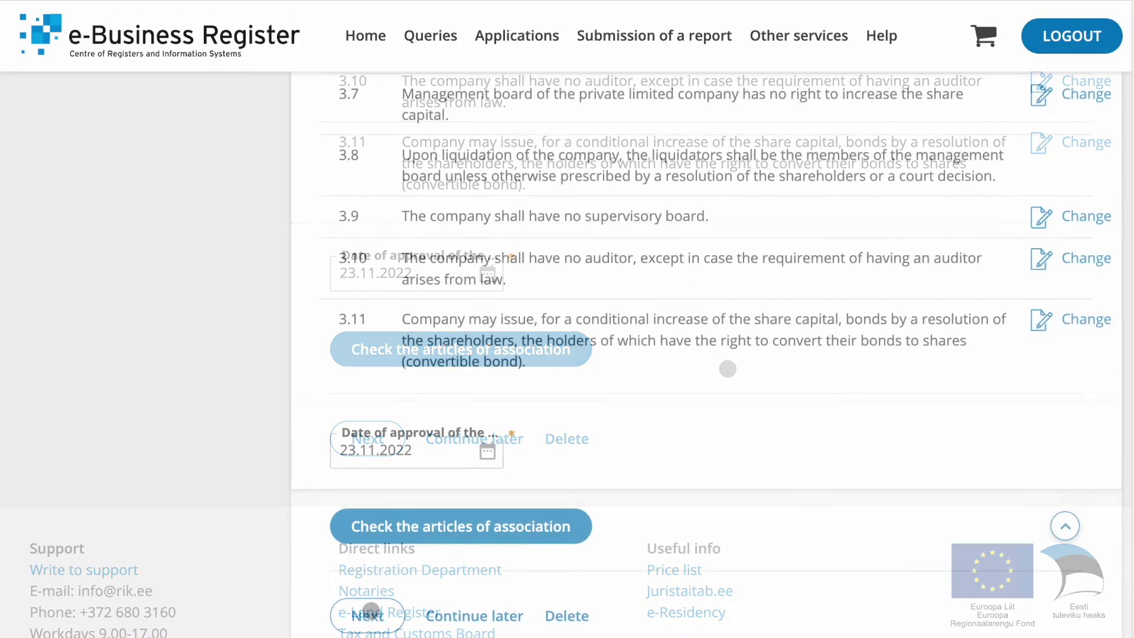
click(367, 615)
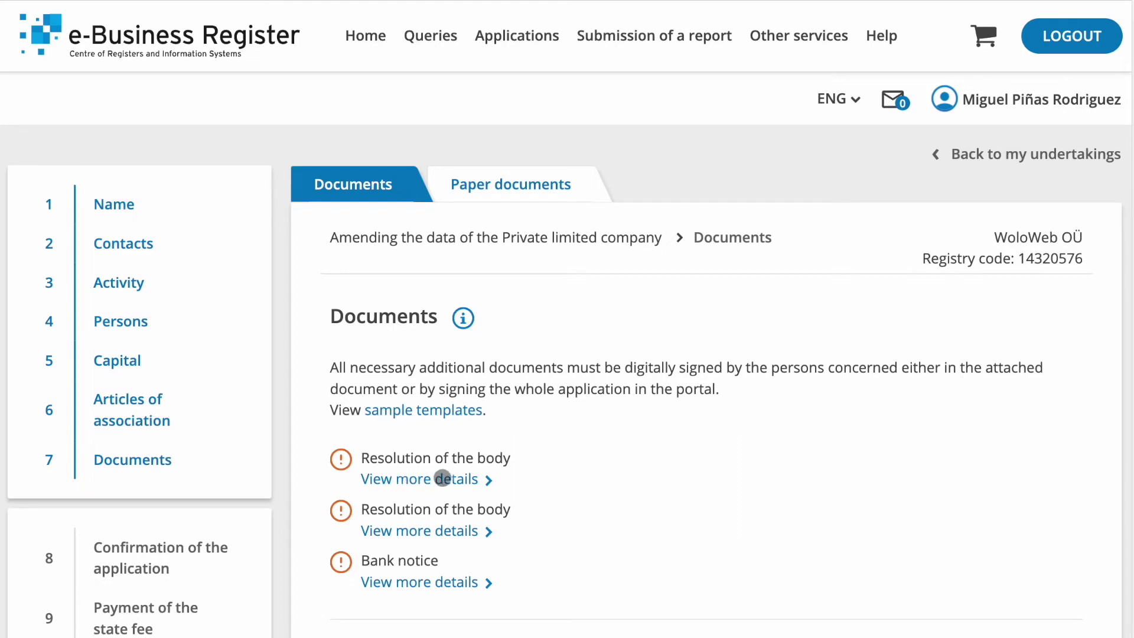
Upload the resolution-of-the-body PDF from the Desktop and set its document type to Resolution of the body
click(620, 482)
click(612, 462)
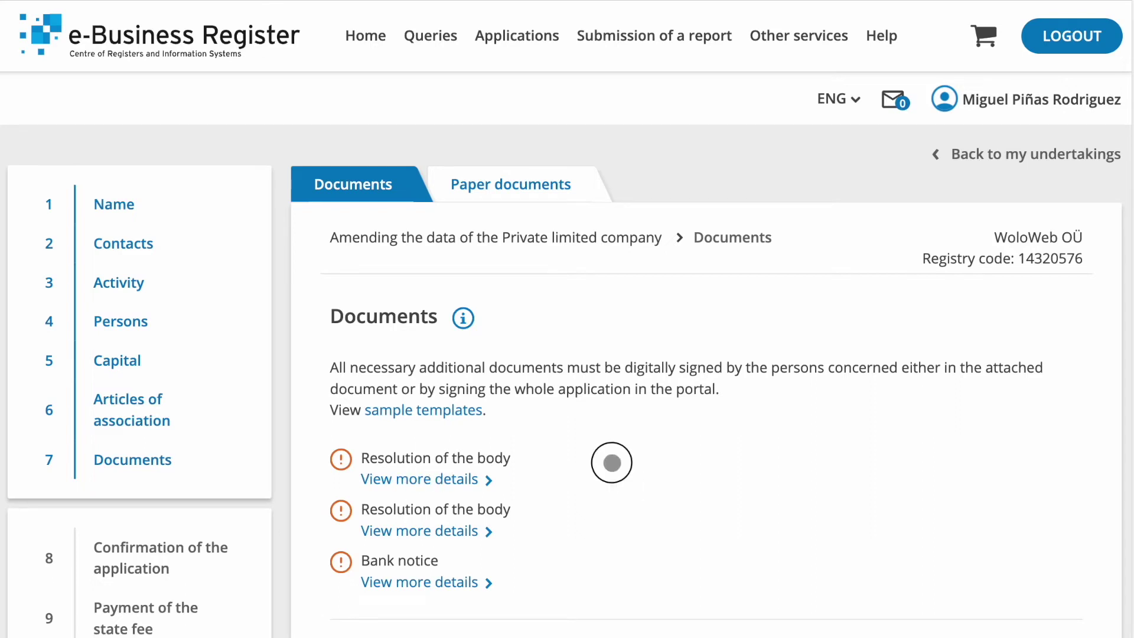
scroll(612, 463, down, 5)
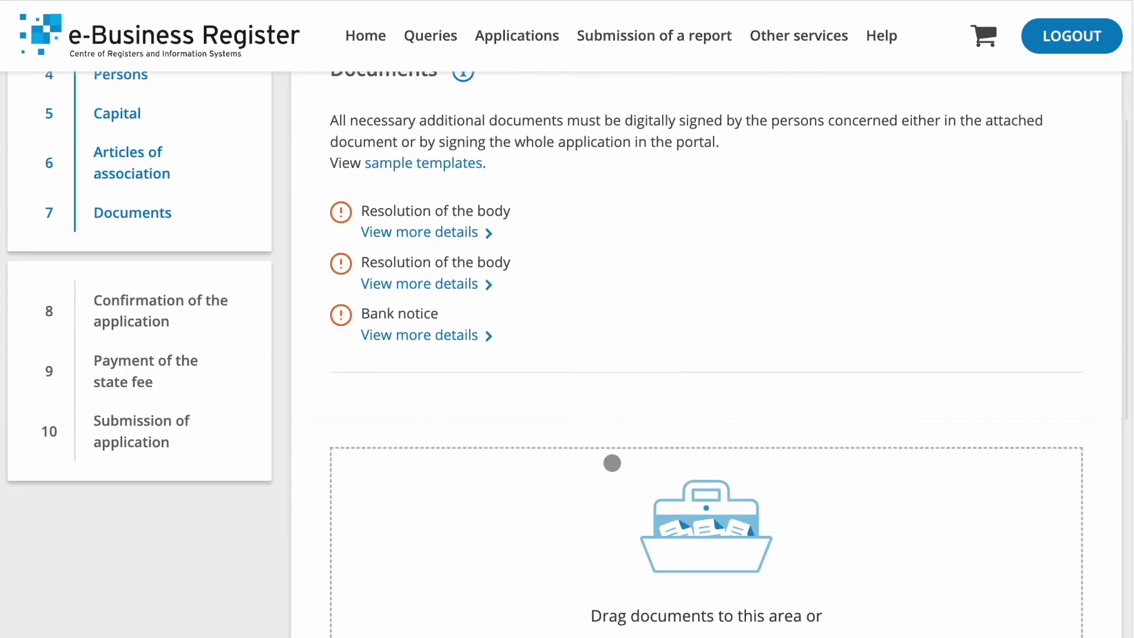
scroll(612, 463, down, 2)
click(689, 460)
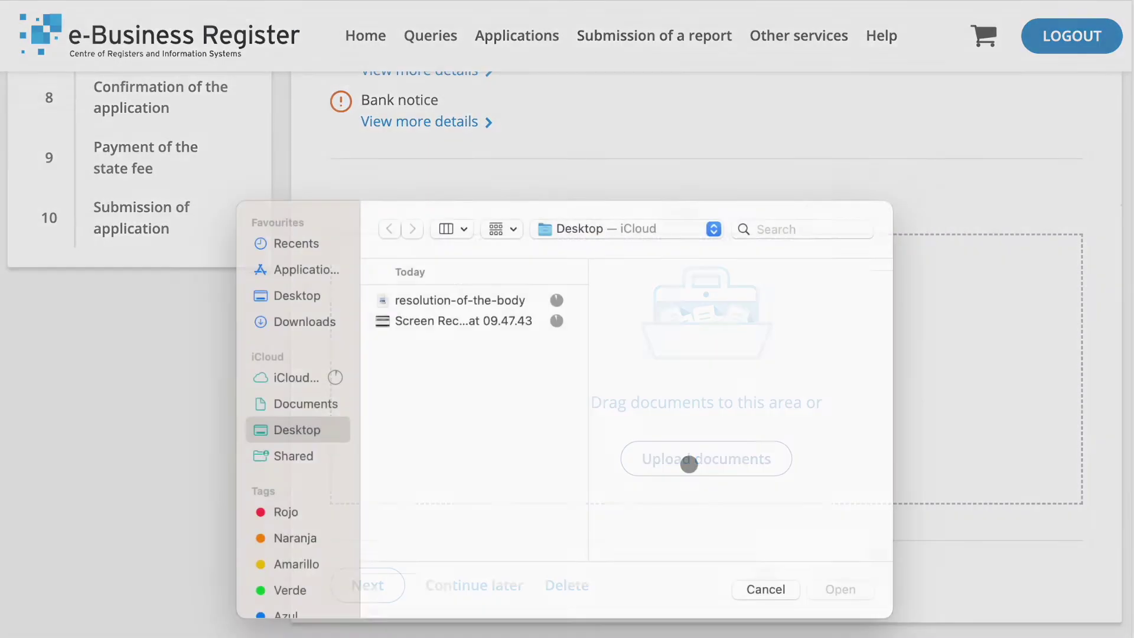
click(428, 340)
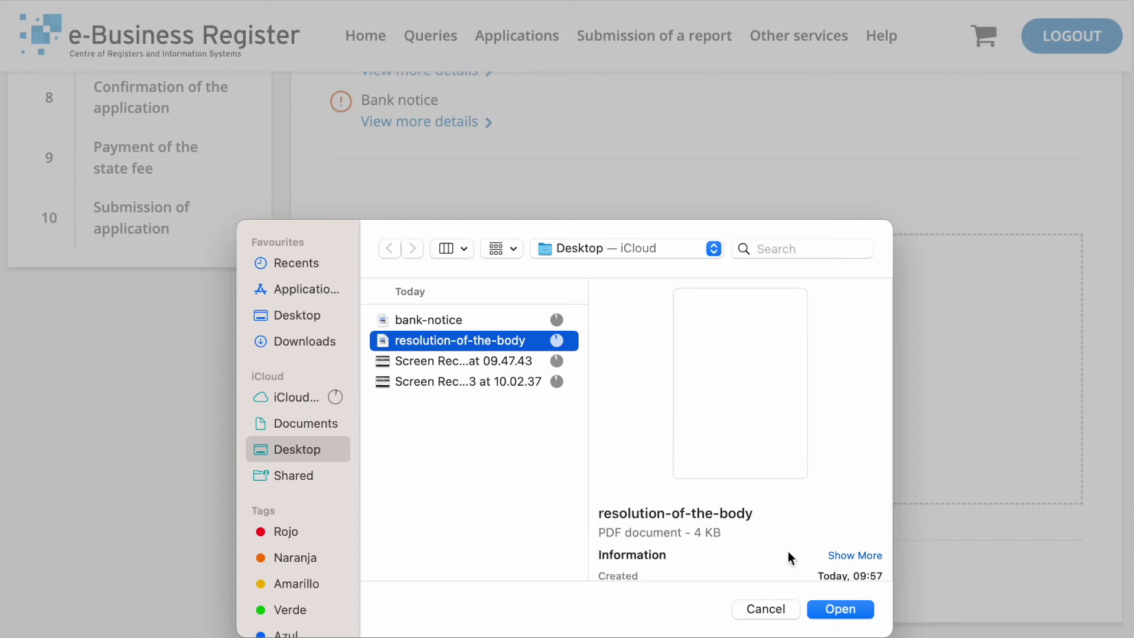
click(840, 610)
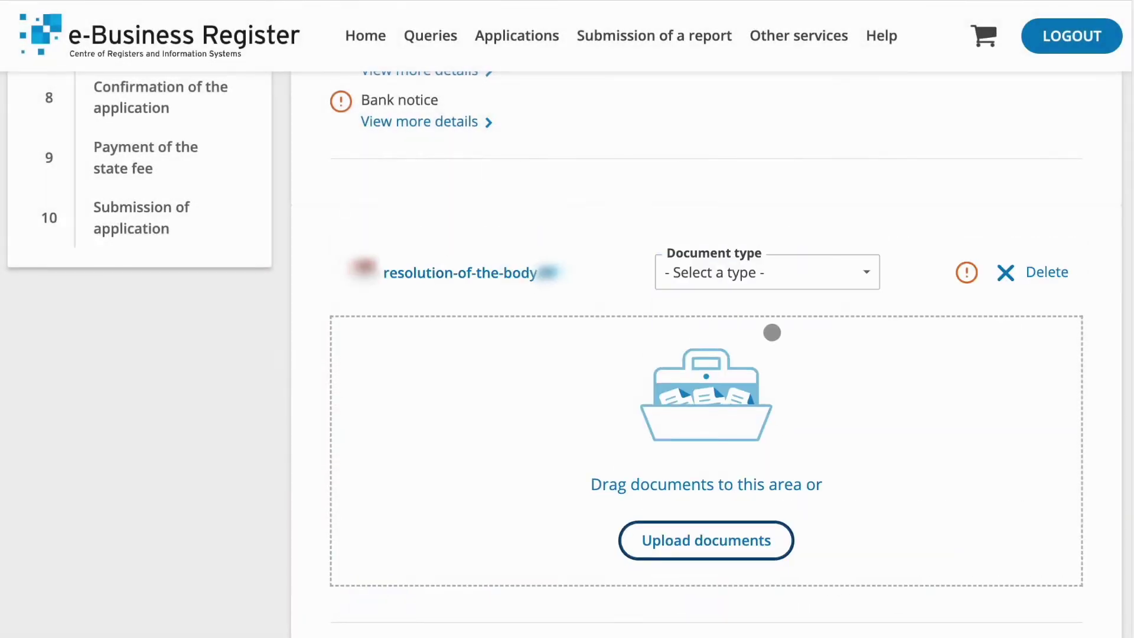
click(794, 274)
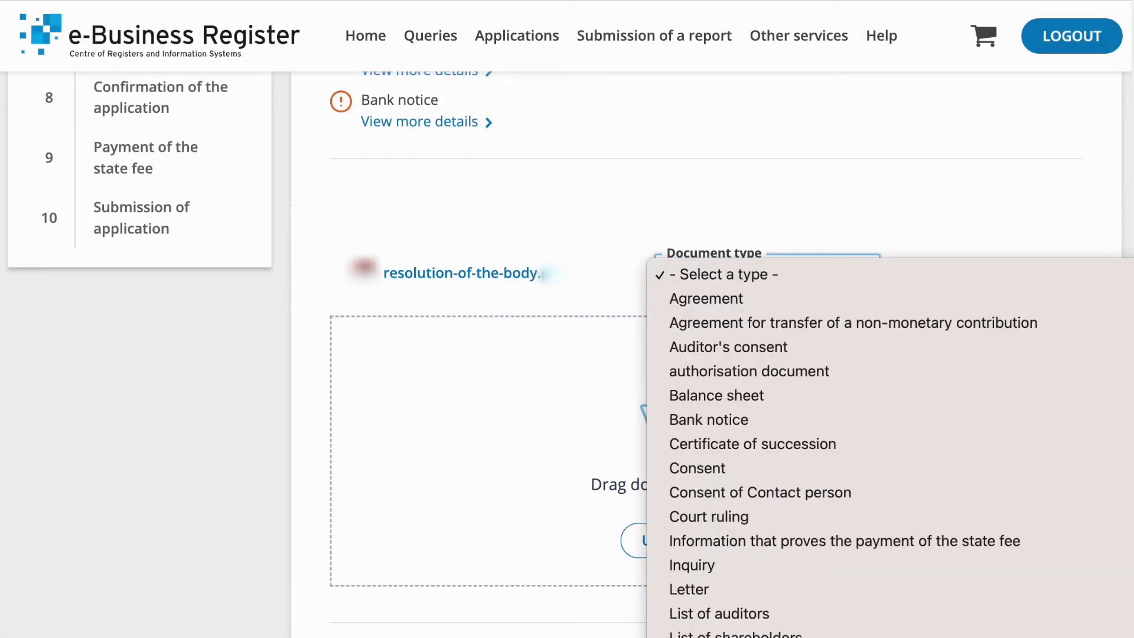
click(727, 635)
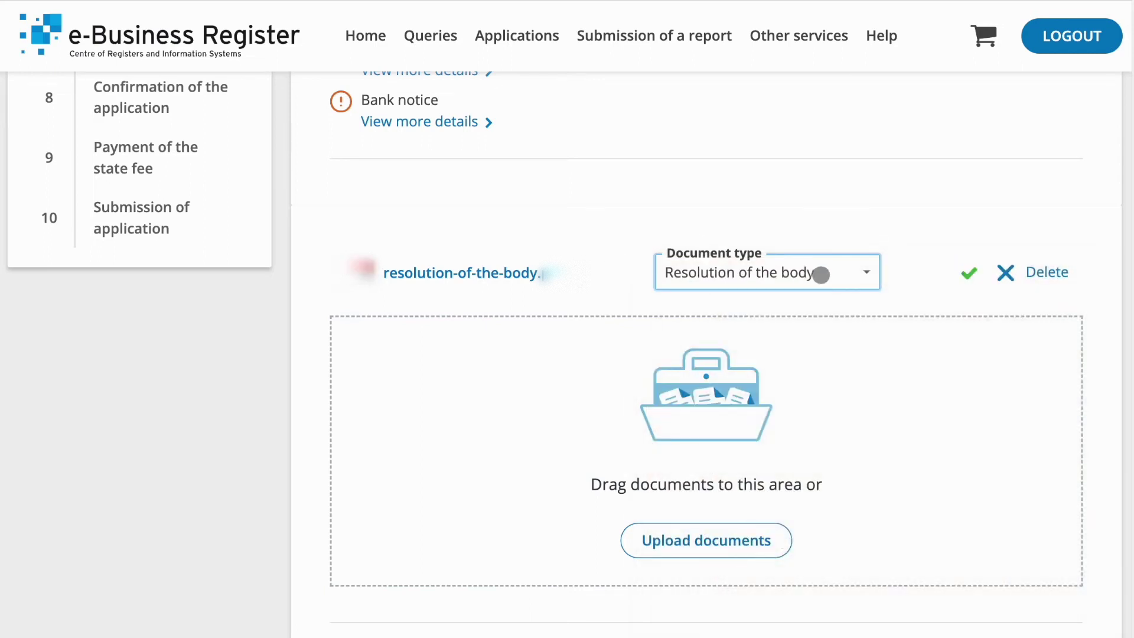
Upload bank-notice.pdf from the Desktop and set its document type to Bank notice
click(688, 552)
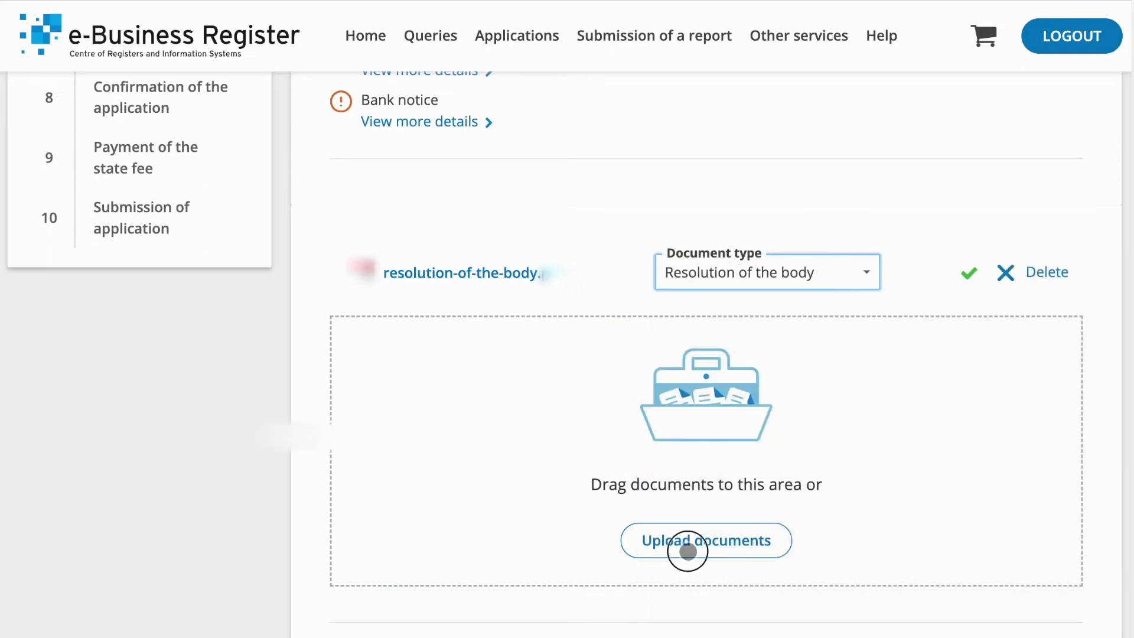
click(434, 320)
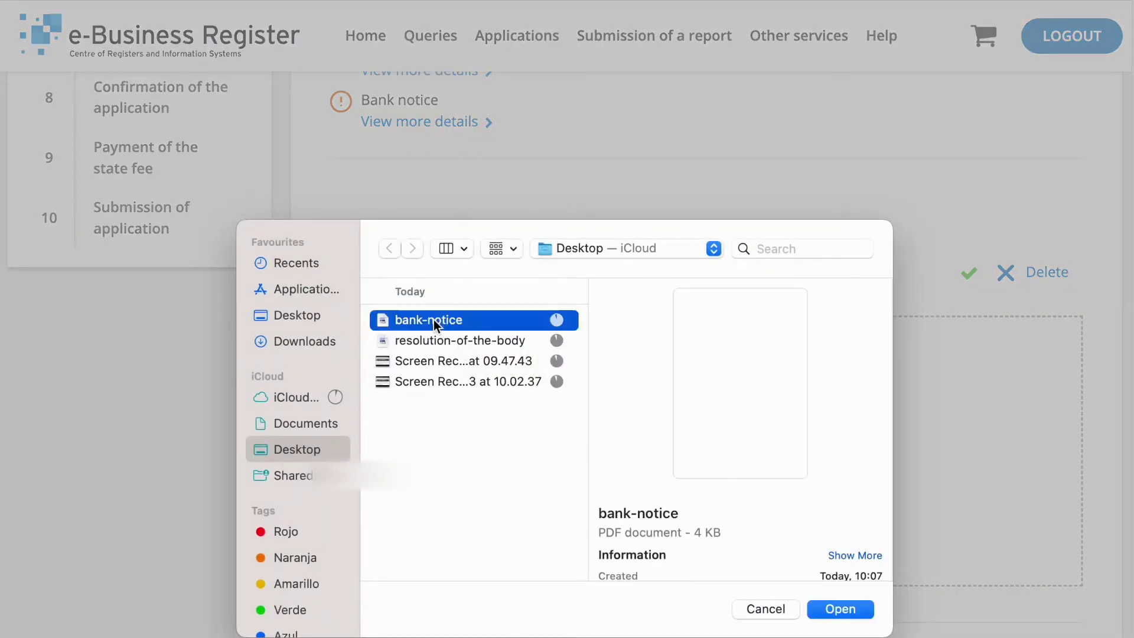
click(841, 609)
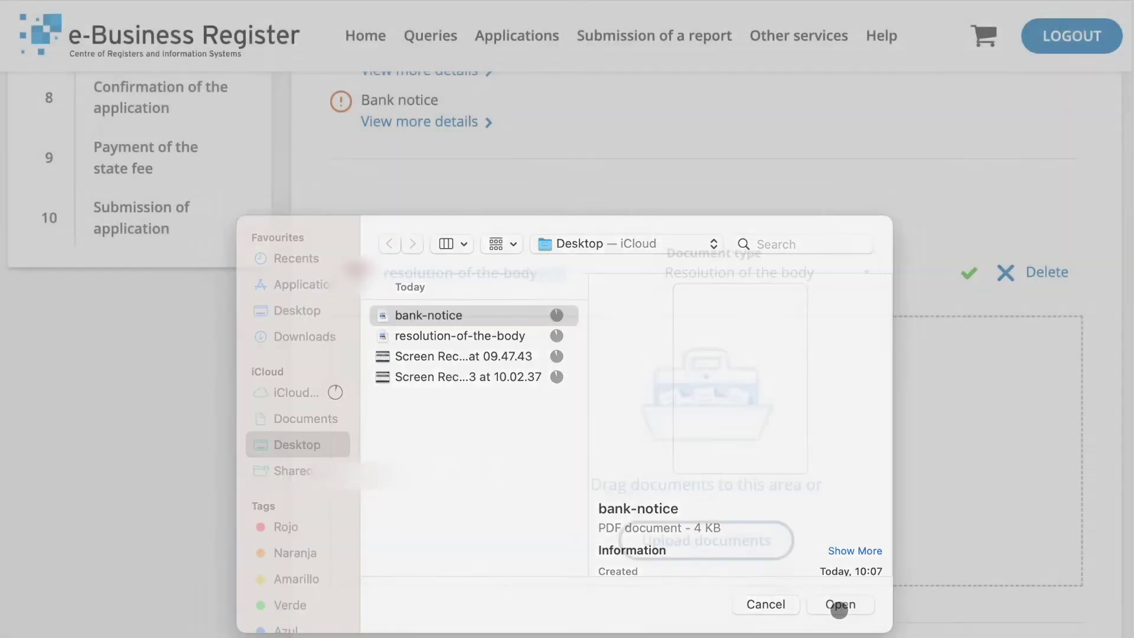
click(782, 345)
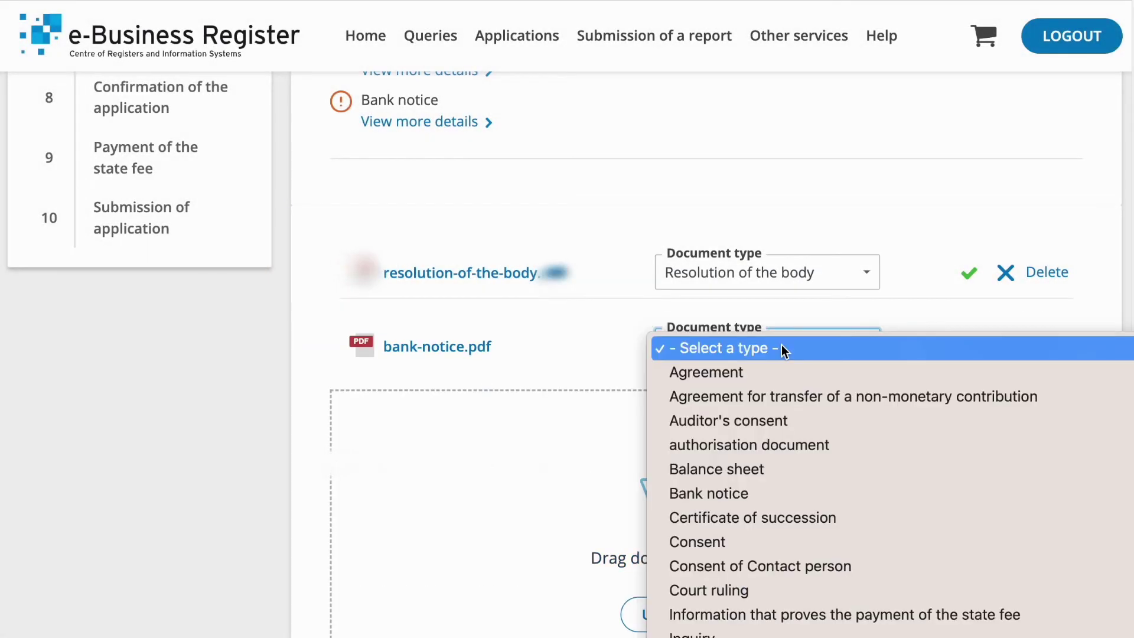
click(720, 495)
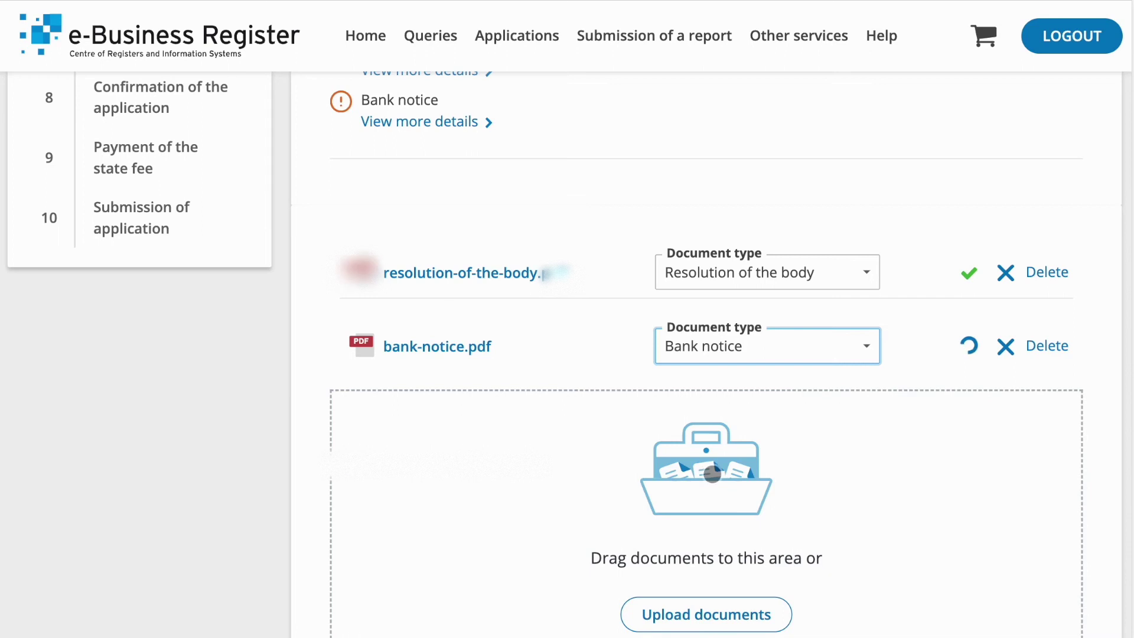
Review the application at the confirmation stage and sign it digitally with the ID card certificate, entering the signing PIN2 code
scroll(586, 216, up, 4)
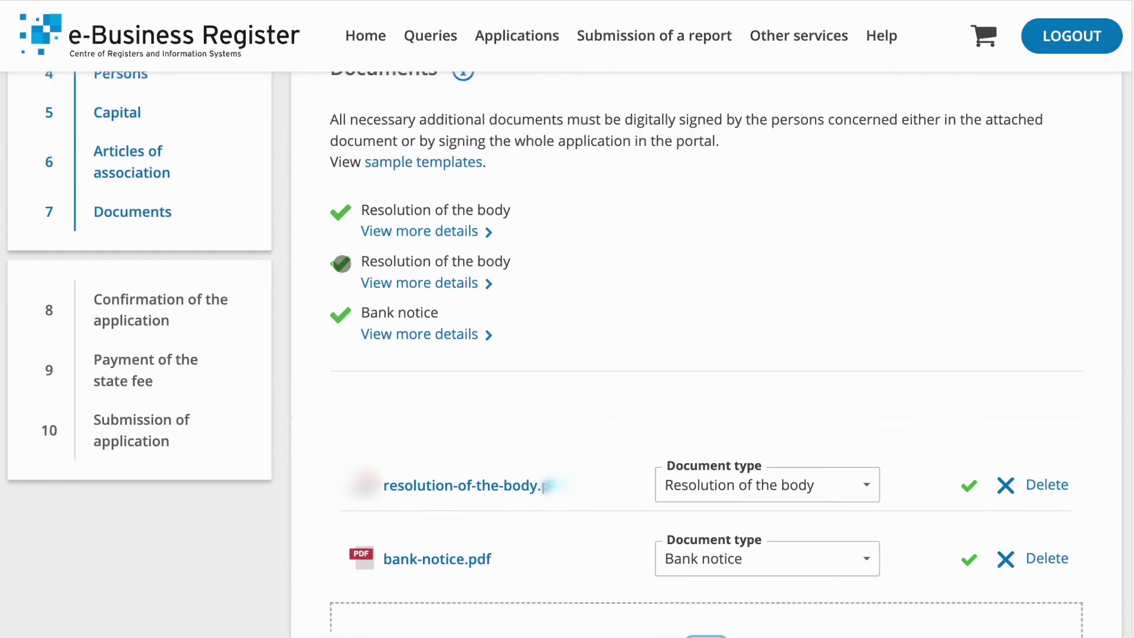
click(139, 317)
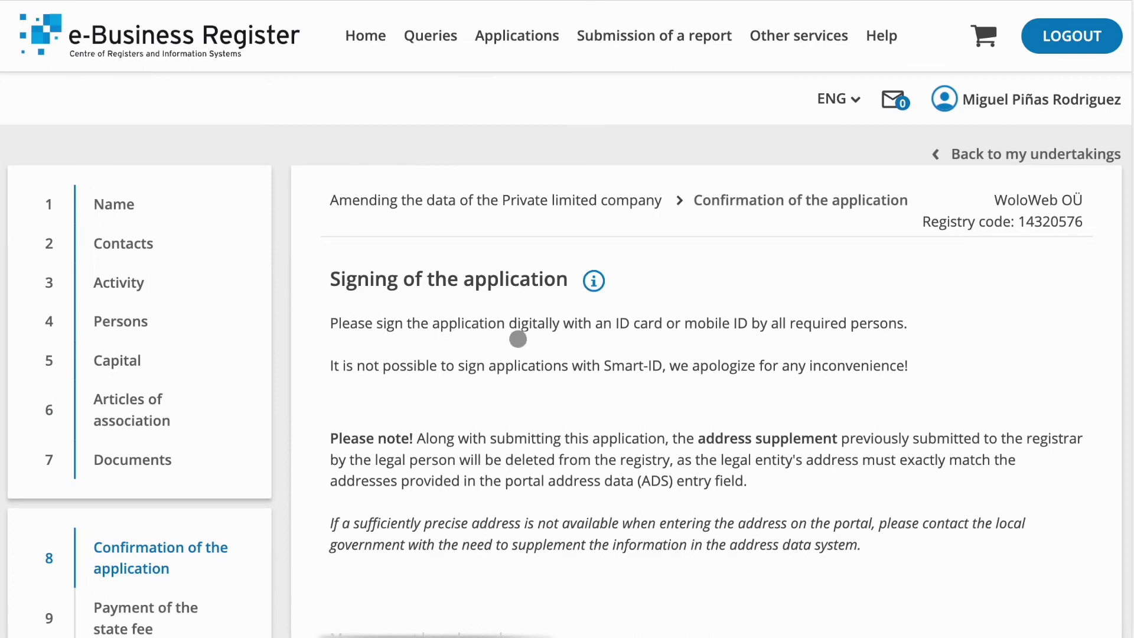
scroll(518, 339, down, 5)
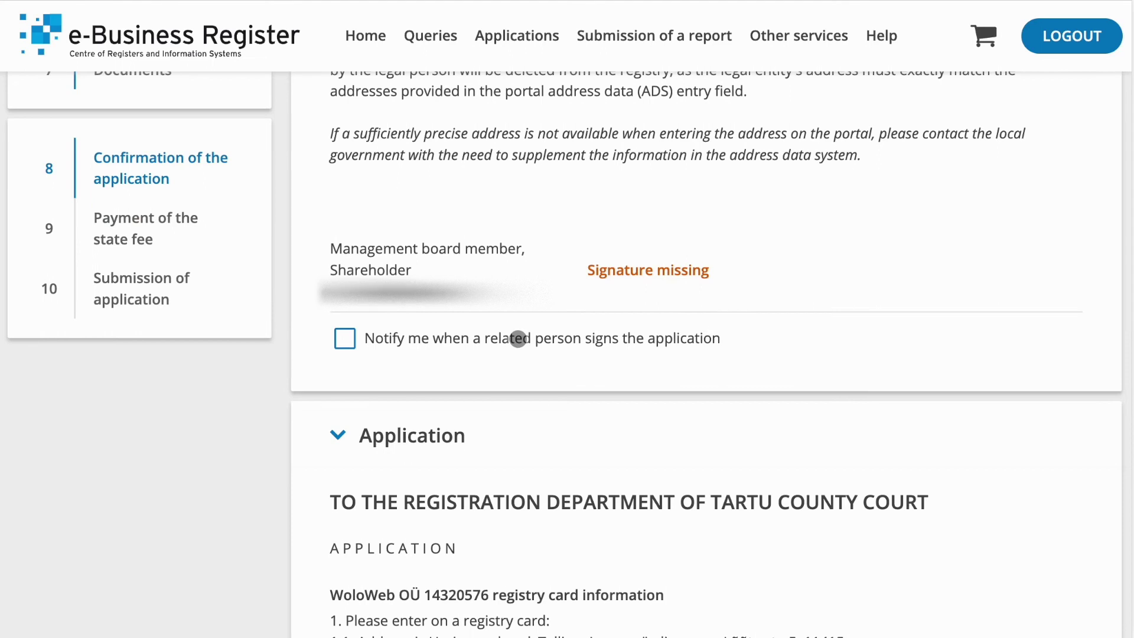
scroll(518, 339, down, 1)
scroll(518, 339, down, 3)
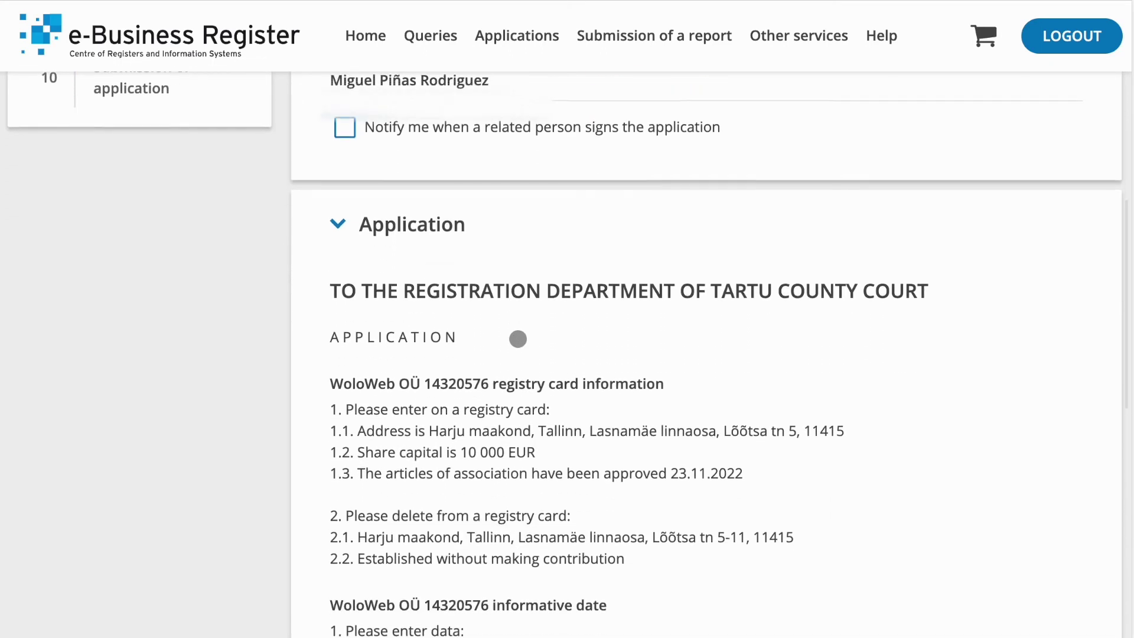
scroll(518, 339, down, 10)
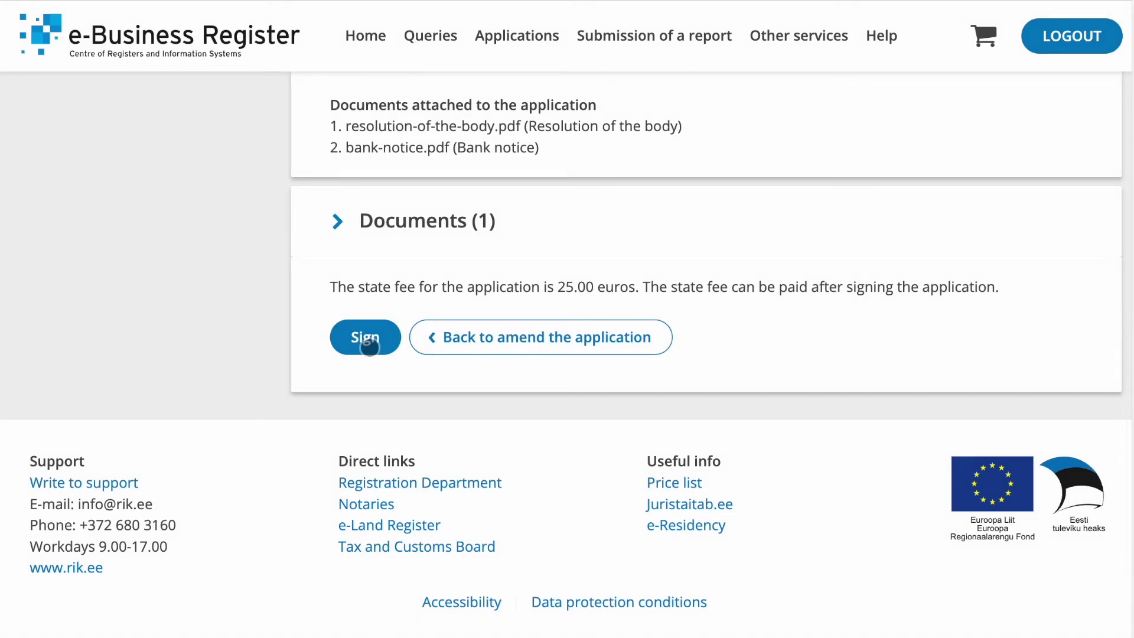
click(369, 346)
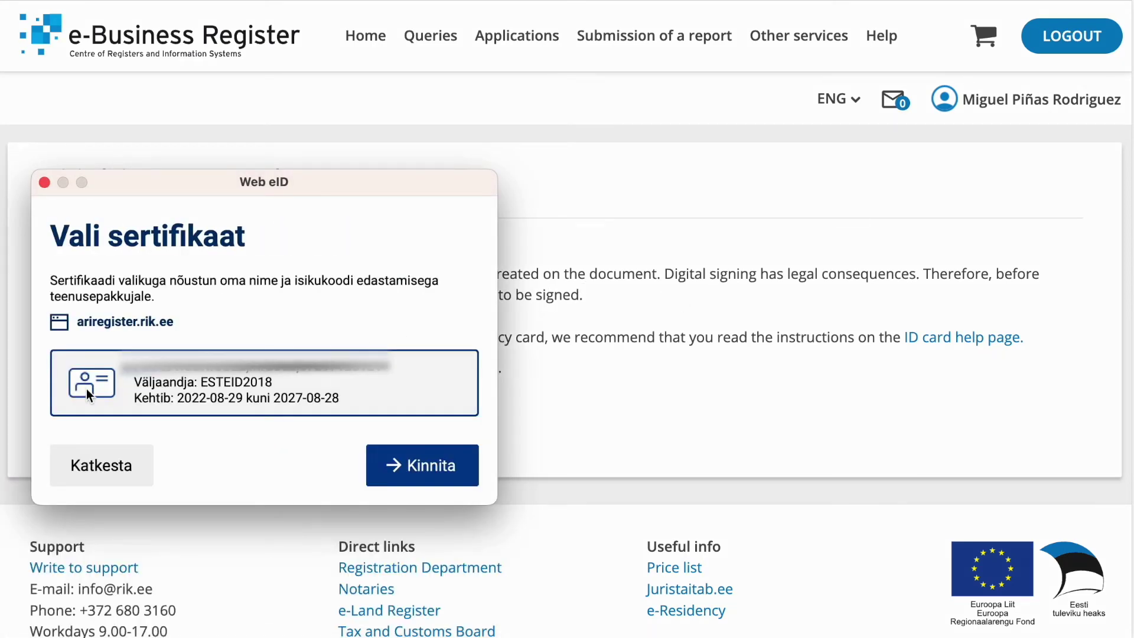
click(420, 469)
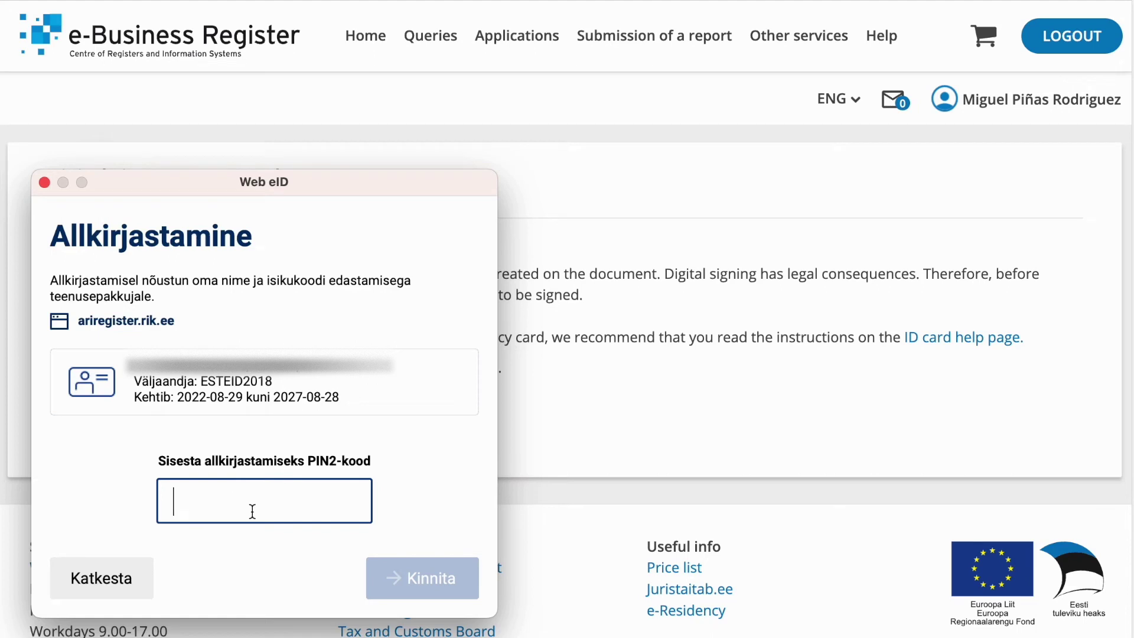
text(*****)
click(424, 582)
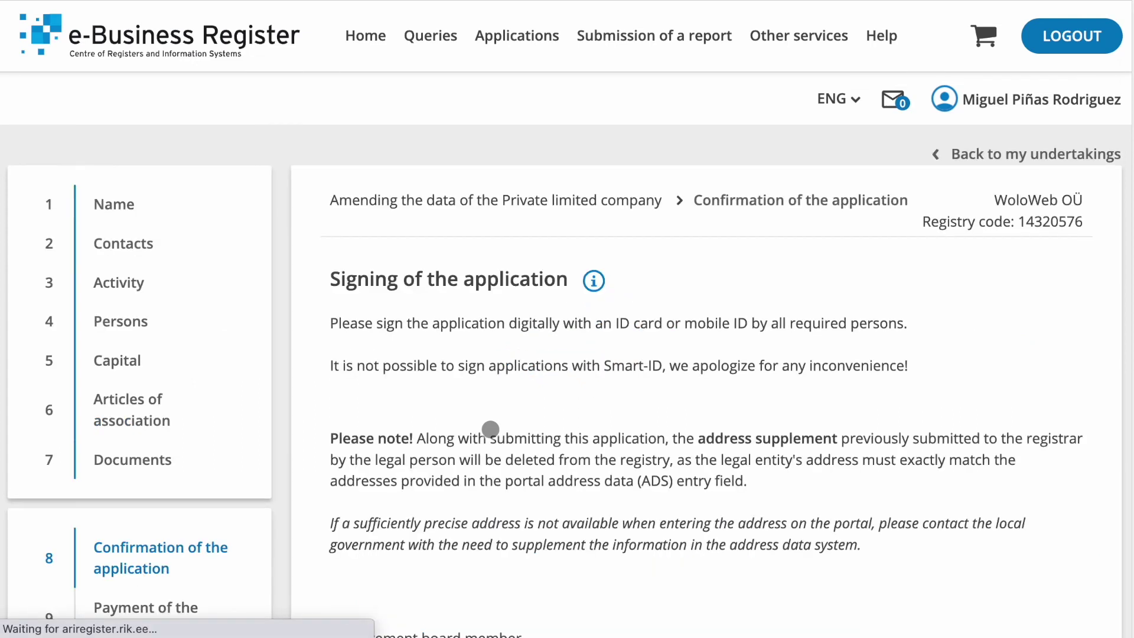
Open the state fee payment stage of the signed application
scroll(219, 404, down, 5)
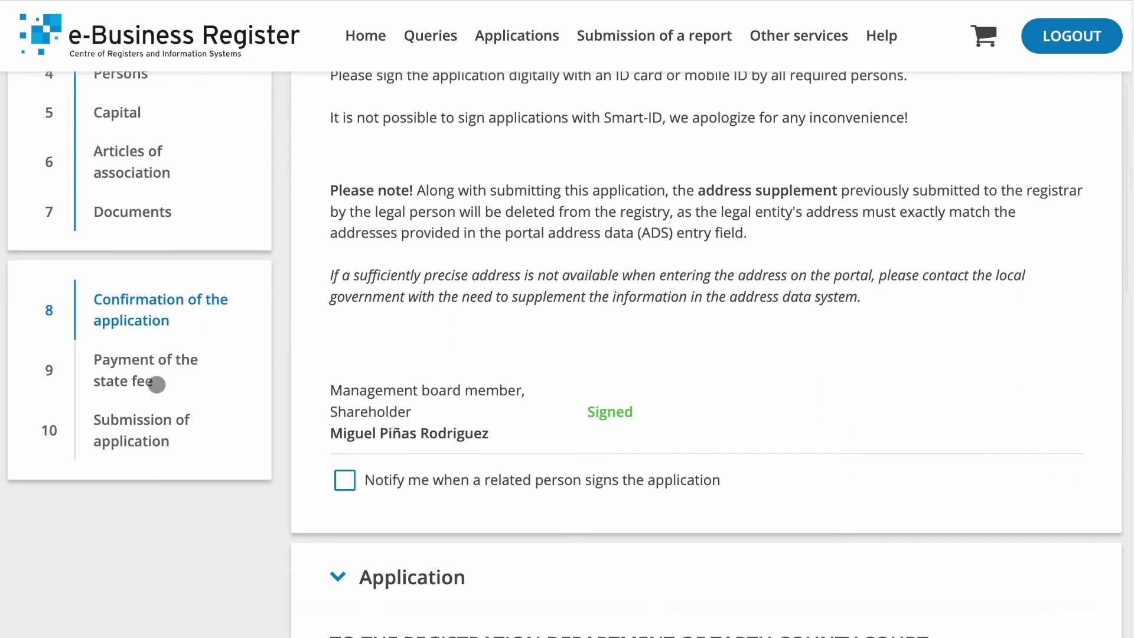
click(117, 378)
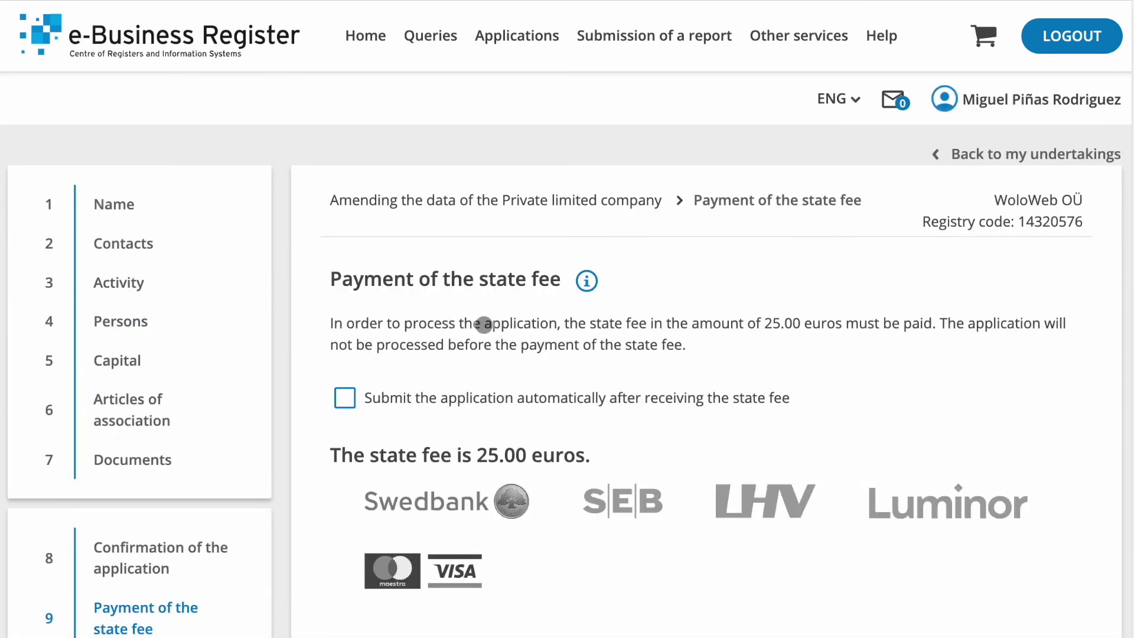
Try the option to submit the application automatically after receiving the state fee, and turn it off again
click(482, 400)
scroll(481, 400, down, 3)
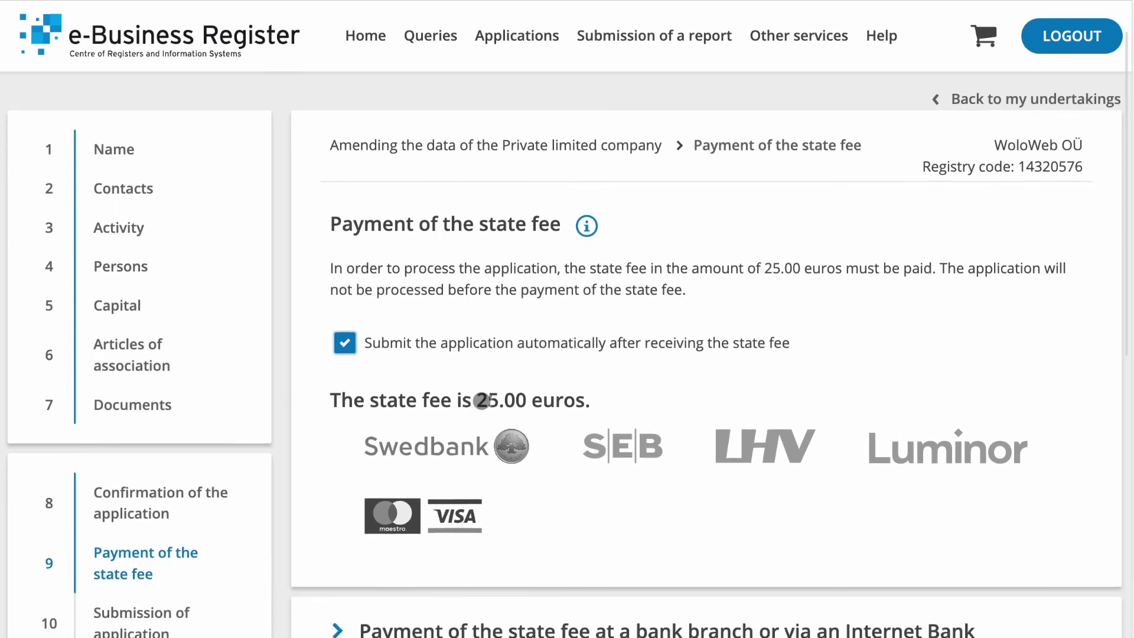
click(349, 258)
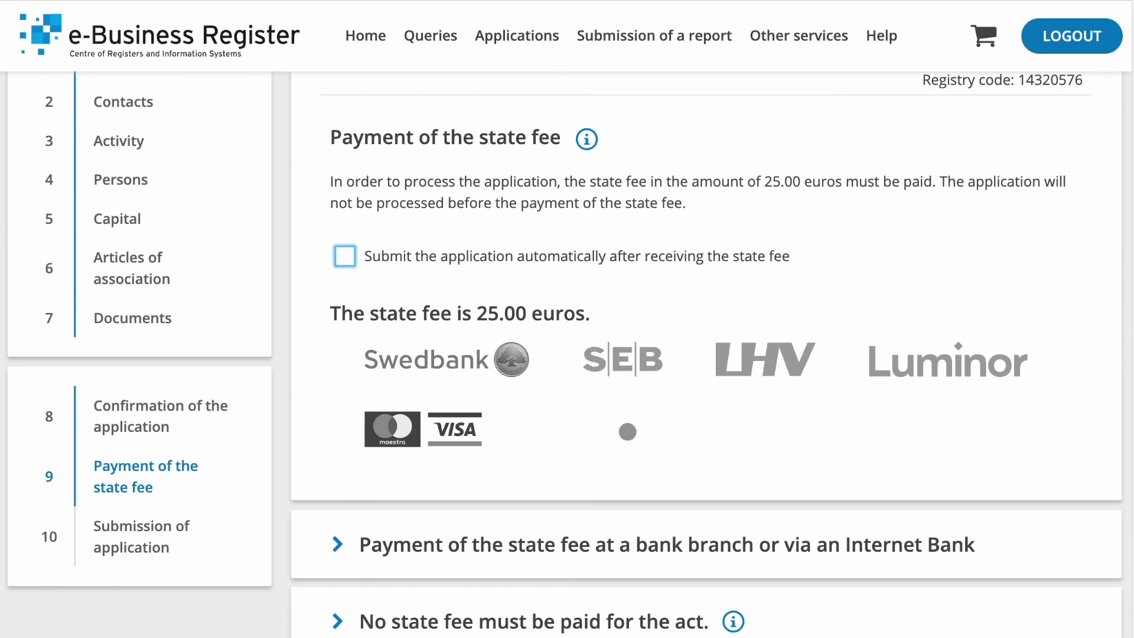
View the payment order details for paying the state fee at a bank branch or via an Internet Bank
scroll(627, 432, down, 3)
scroll(627, 432, down, 1)
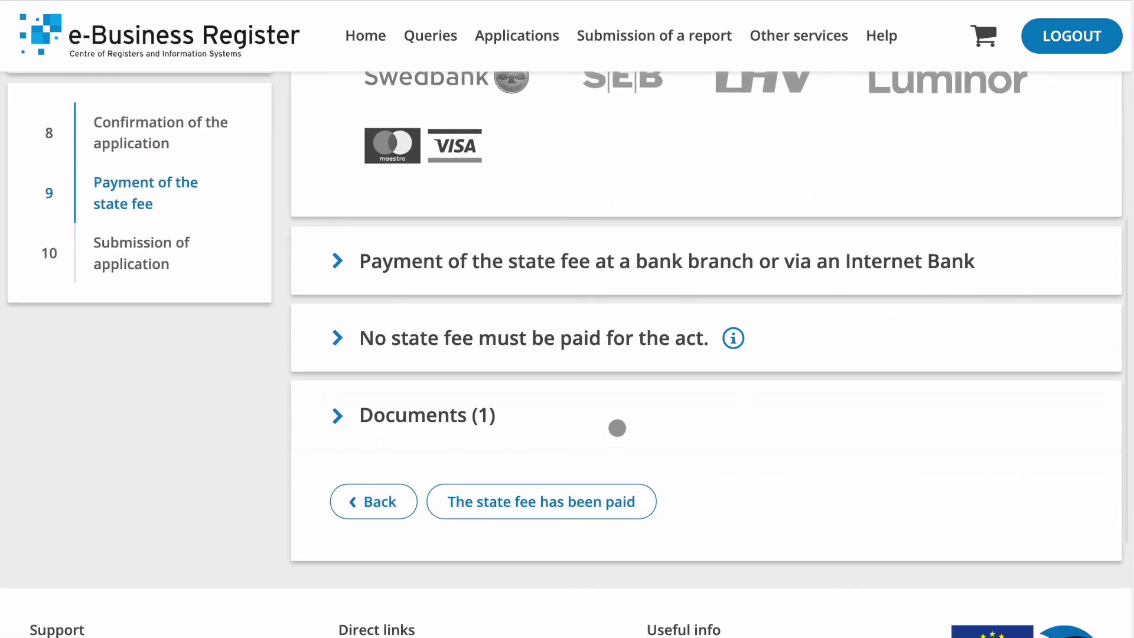
click(341, 263)
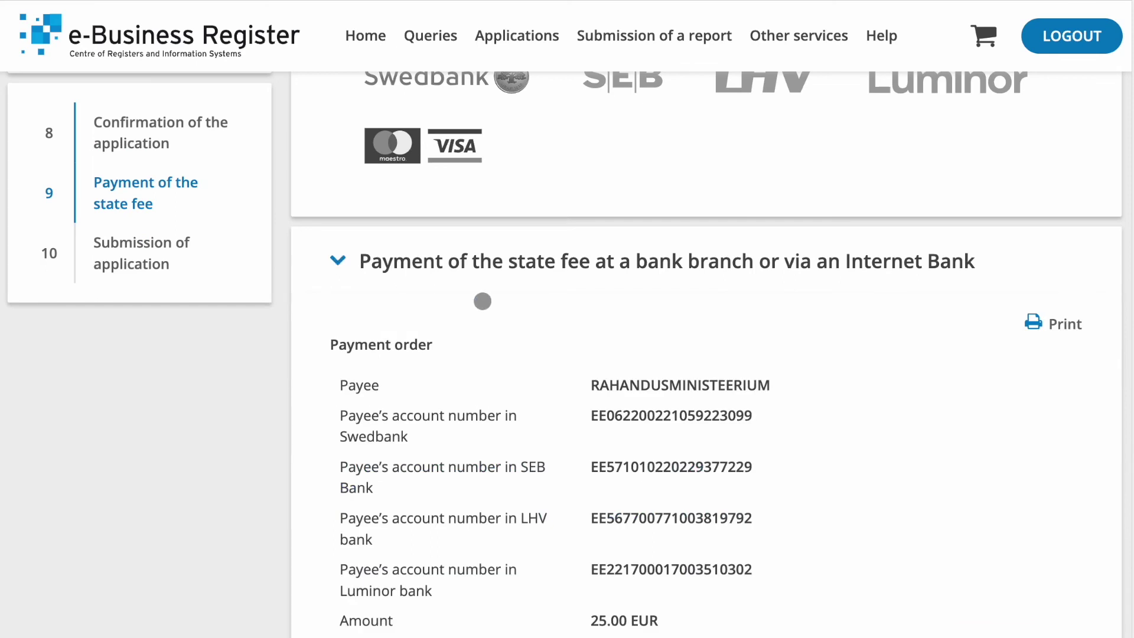
click(340, 262)
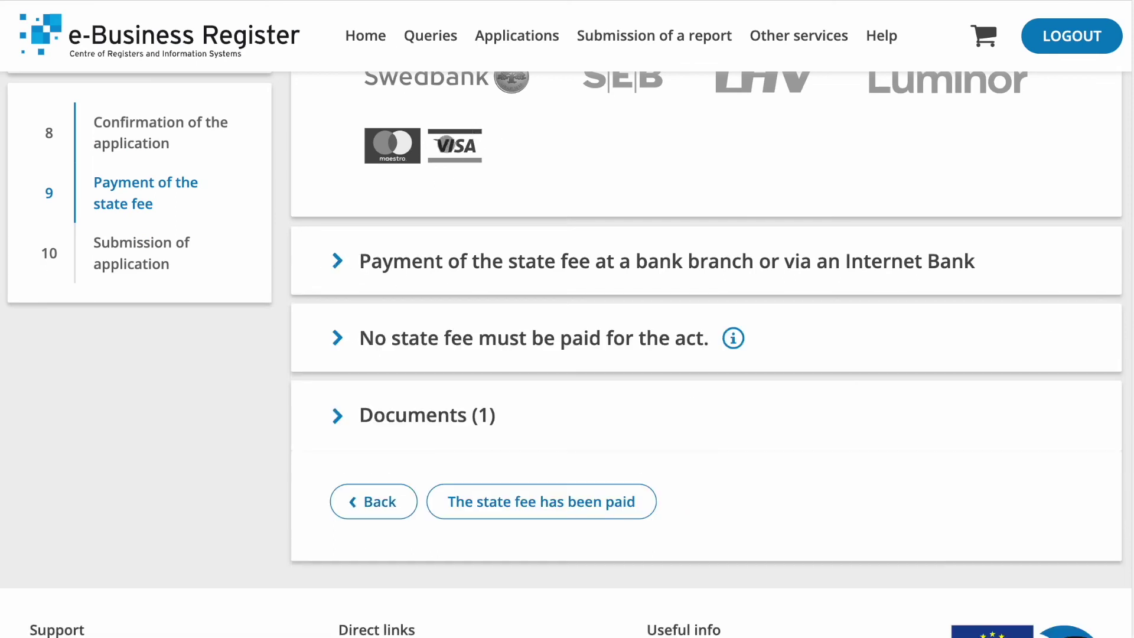
Examine the card payment page for the state fee and return to the application without paying
click(458, 144)
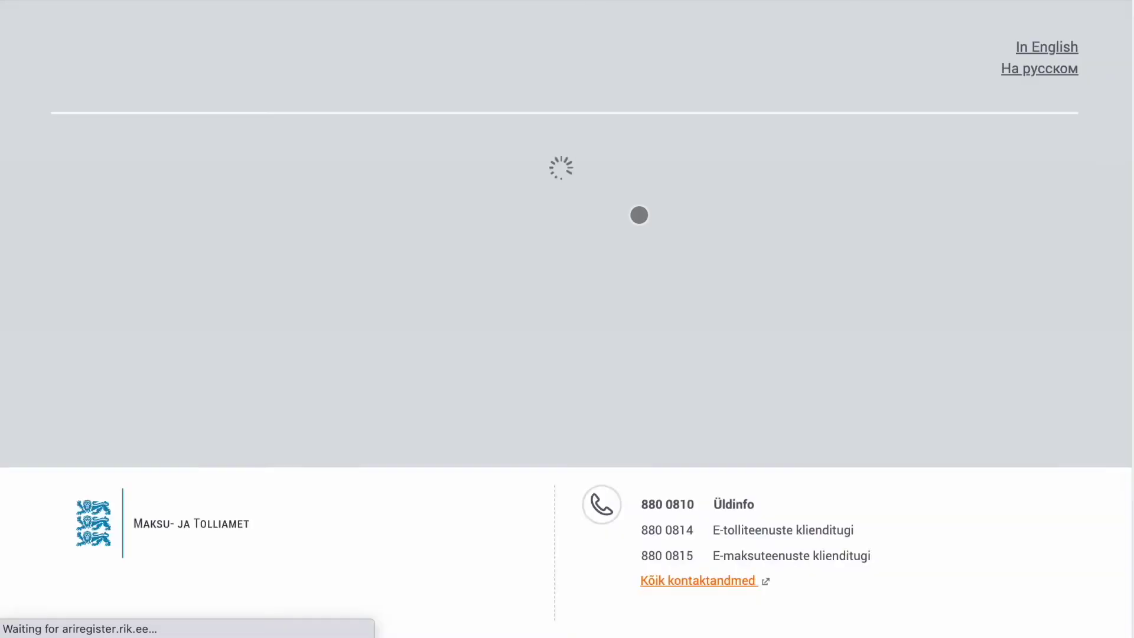
scroll(594, 334, down, 6)
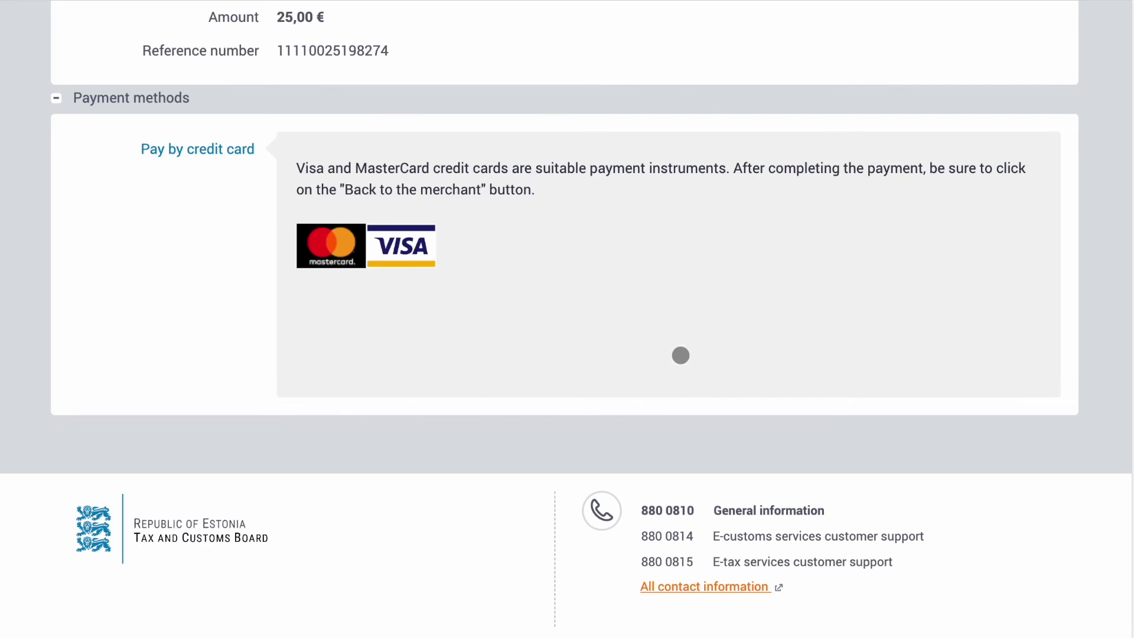
scroll(649, 288, up, 6)
scroll(648, 289, down, 1)
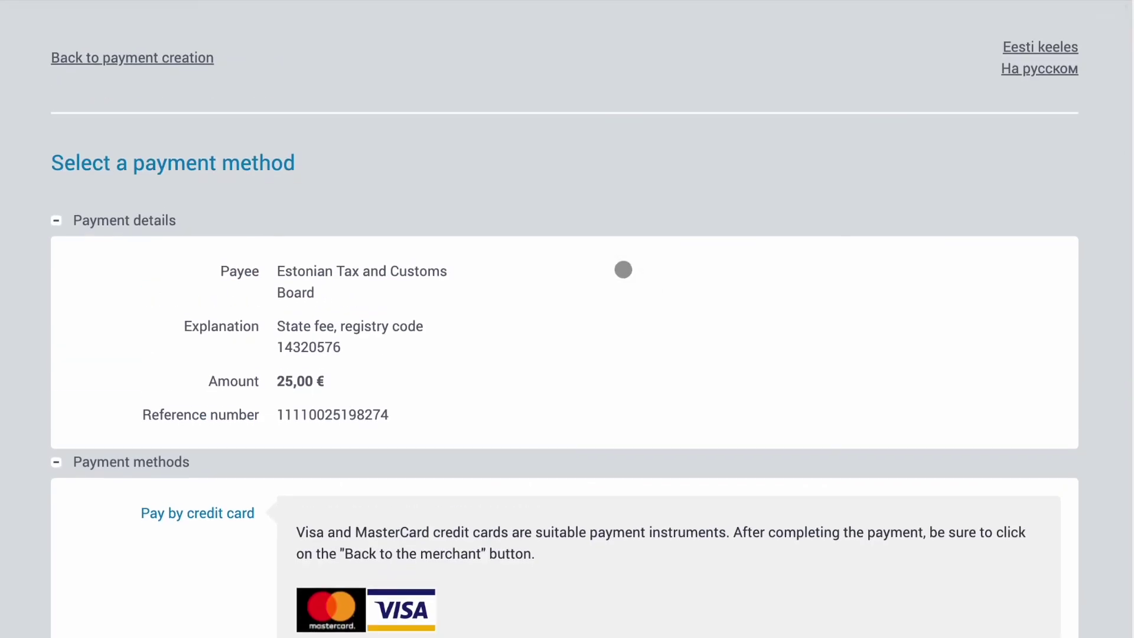
click(158, 58)
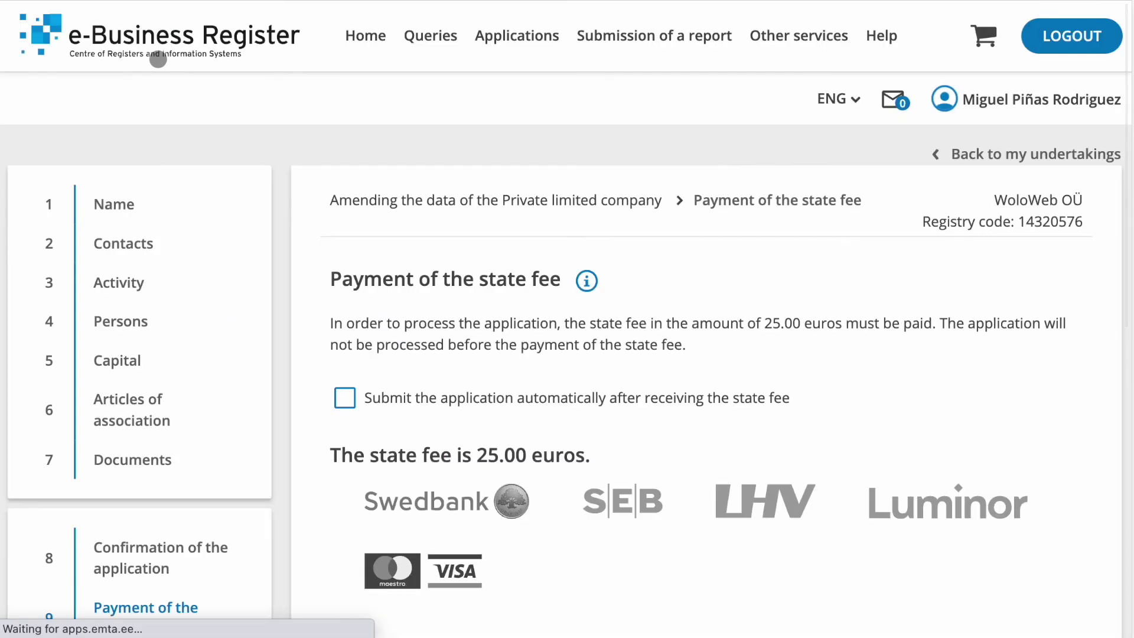
Go to the submission stage of the application
scroll(410, 321, down, 6)
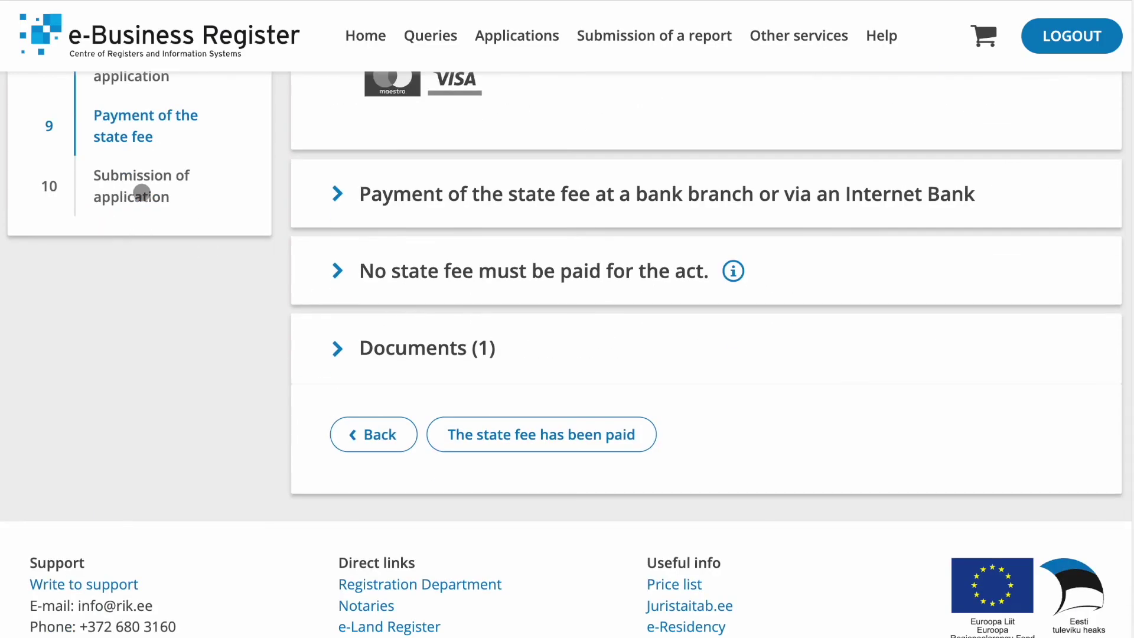